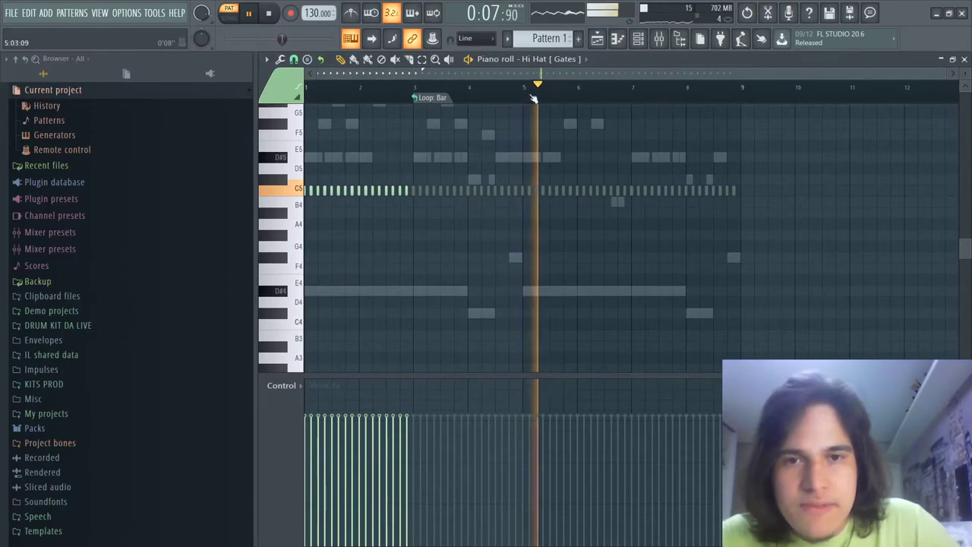
- Turn off the bar loop for the Hi Hat notes in the piano roll
{"action": "right_click", "coordinate": [448, 99]}
{"action": "left_click", "coordinate": [477, 116]}
{"action": "scroll", "coordinate": [307, 194], "scroll_direction": "up", "scroll_amount": 5}
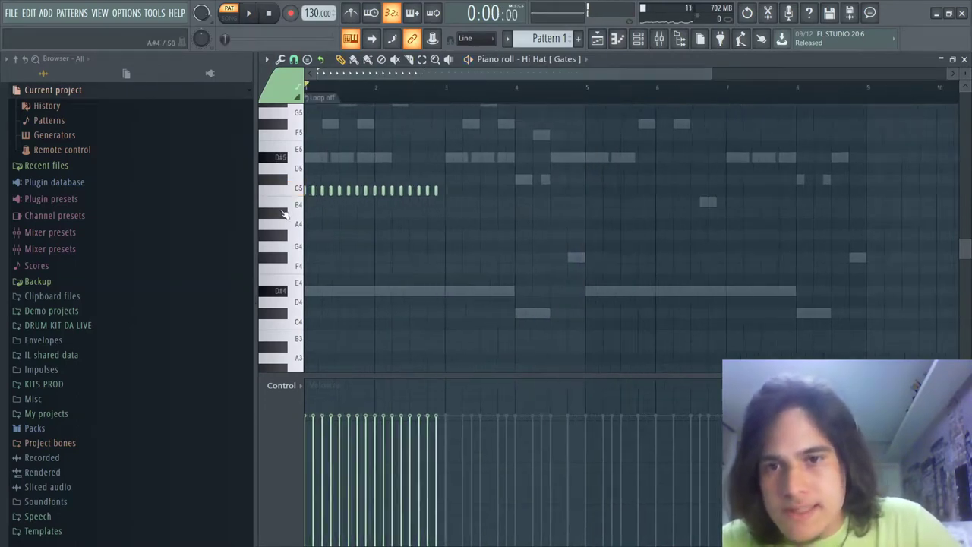
{"action": "scroll", "coordinate": [516, 211], "scroll_direction": "up", "scroll_amount": 4}
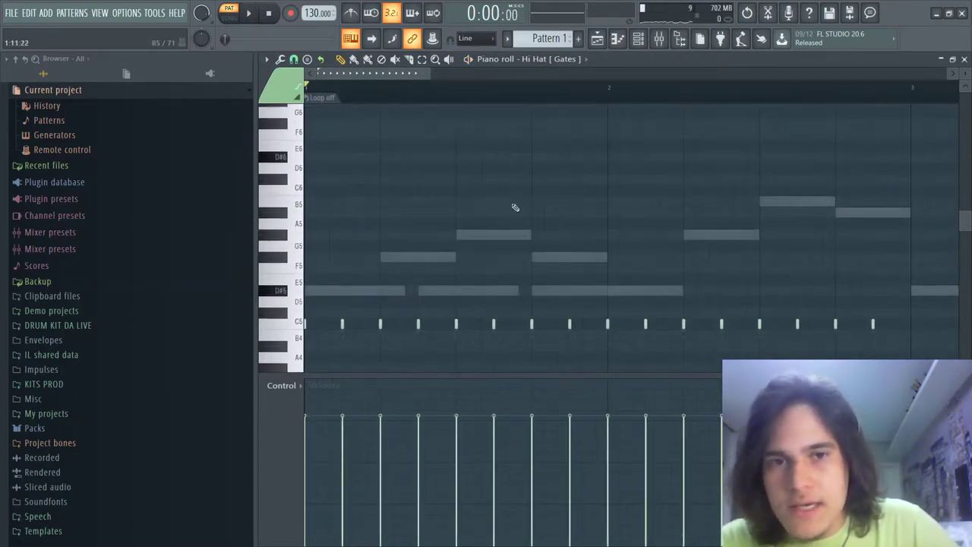
- Set the piano roll's snap to 1/6 beat
{"action": "scroll", "coordinate": [321, 95], "scroll_direction": "down", "scroll_amount": 1}
{"action": "left_click", "coordinate": [294, 59]}
{"action": "left_click", "coordinate": [310, 184]}
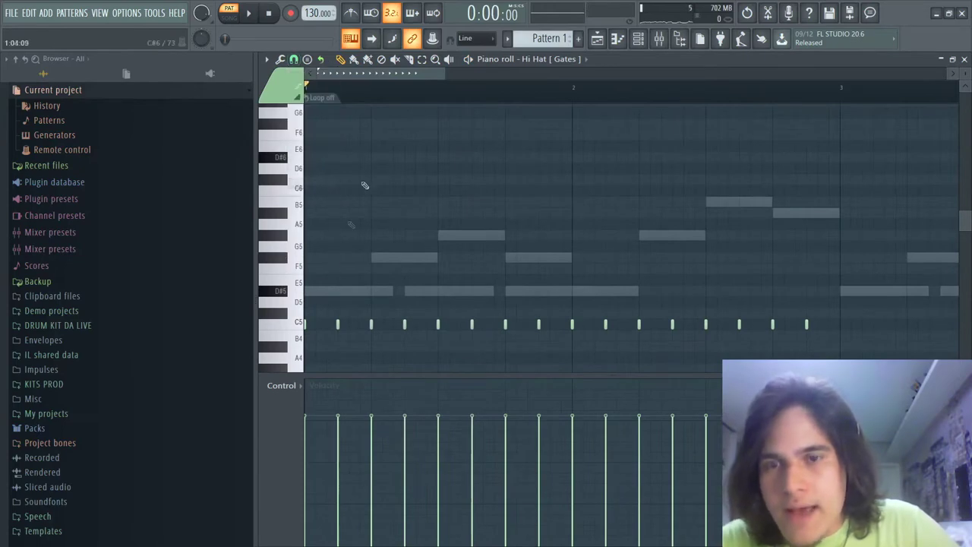
{"action": "scroll", "coordinate": [361, 244], "scroll_direction": "up", "scroll_amount": 2}
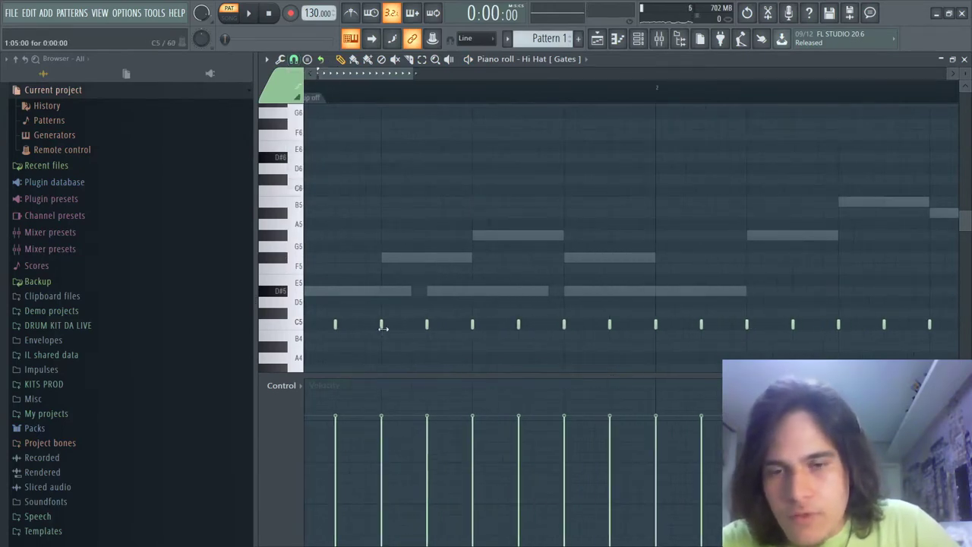
{"action": "scroll", "coordinate": [509, 325], "scroll_direction": "down", "scroll_amount": 4}
{"action": "scroll", "coordinate": [380, 344], "scroll_direction": "up", "scroll_amount": 4}
{"action": "scroll", "coordinate": [364, 338], "scroll_direction": "down", "scroll_amount": 4}
{"action": "scroll", "coordinate": [368, 303], "scroll_direction": "up", "scroll_amount": 1}
{"action": "scroll", "coordinate": [379, 89], "scroll_direction": "down", "scroll_amount": 4}
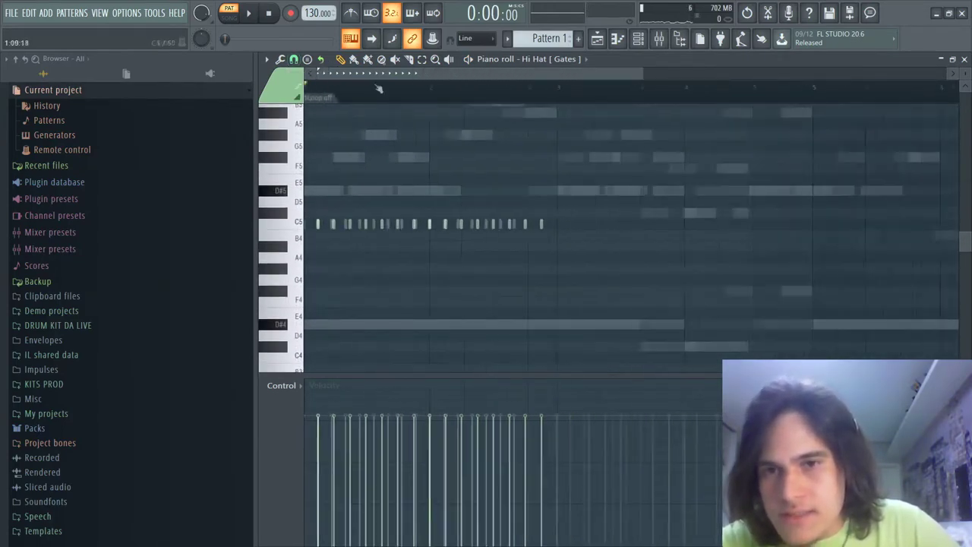
{"action": "left_click", "coordinate": [294, 58]}
{"action": "left_click", "coordinate": [312, 184]}
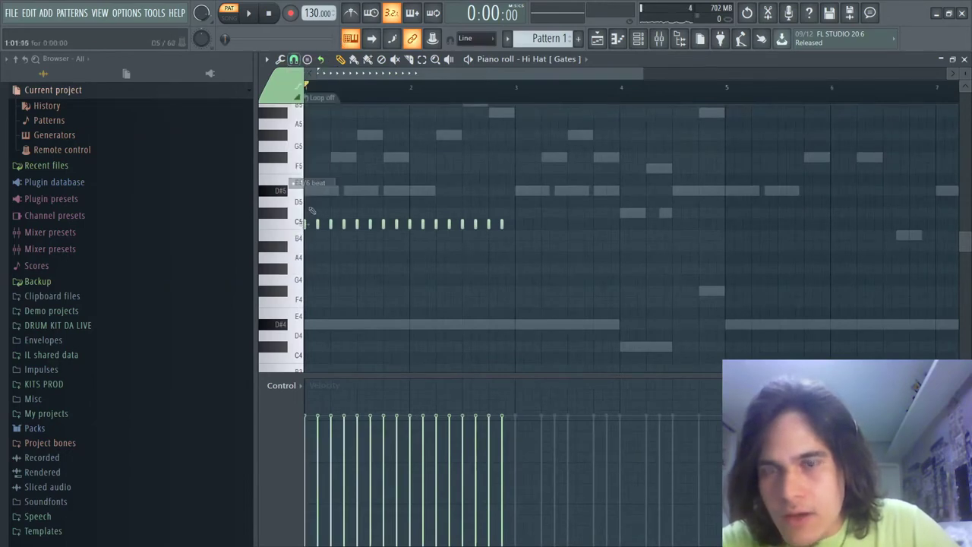
{"action": "scroll", "coordinate": [326, 228], "scroll_direction": "up", "scroll_amount": 5}
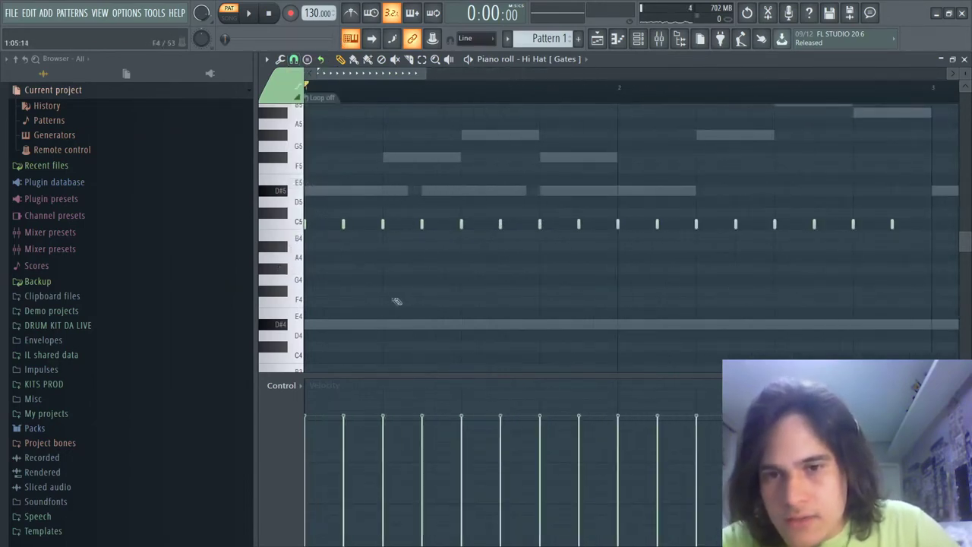
- Select all C5 hi-hat notes in the first two bars and lengthen them so each reaches the start of the following note
{"action": "scroll", "coordinate": [537, 239], "scroll_direction": "down", "scroll_amount": 4}
{"action": "left_click_drag", "start_coordinate": [306, 108], "coordinate": [600, 248]}
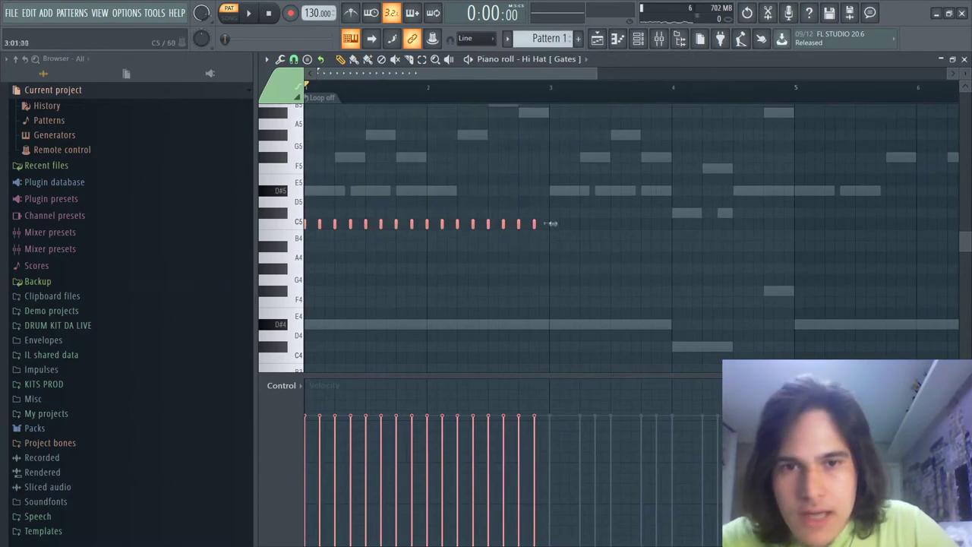
{"action": "left_click_drag", "start_coordinate": [541, 232], "coordinate": [549, 227]}
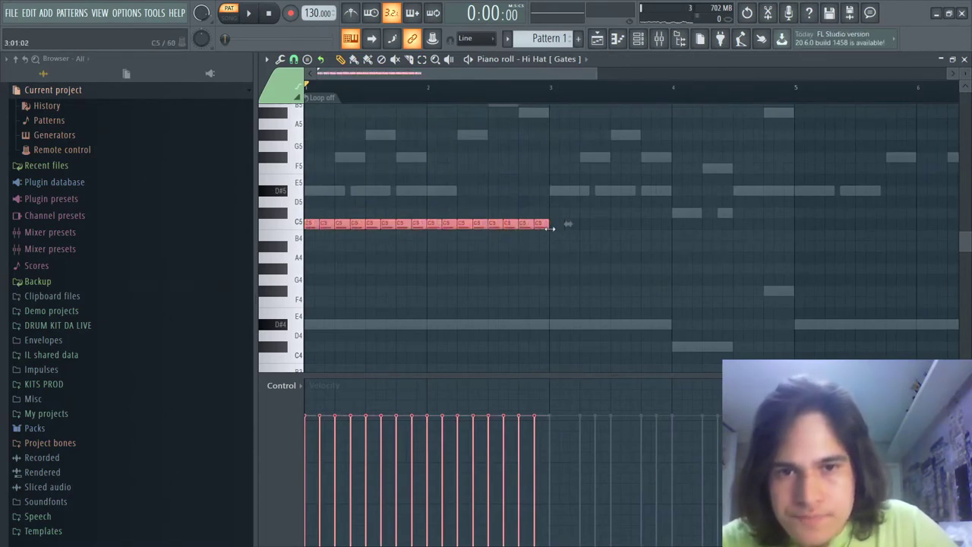
- Duplicate the two-bar hi-hat row three times to fill eight bars, and deselect the notes
{"action": "key", "text": "ctrl+b"}
{"action": "scroll", "coordinate": [504, 319], "scroll_direction": "down", "scroll_amount": 4}
{"action": "key", "text": "ctrl+b"}
{"action": "key", "text": "ctrl+b"}
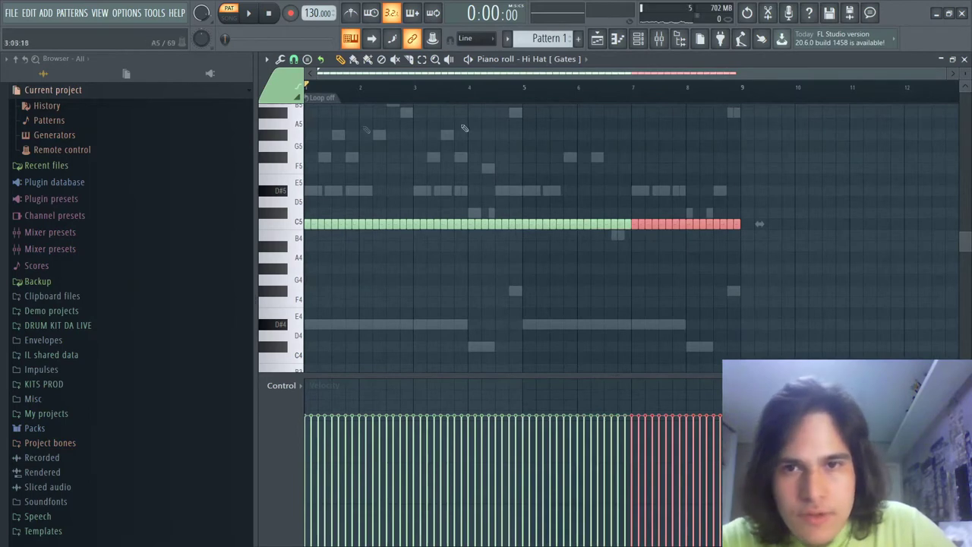
{"action": "key", "text": "ctrl+d"}
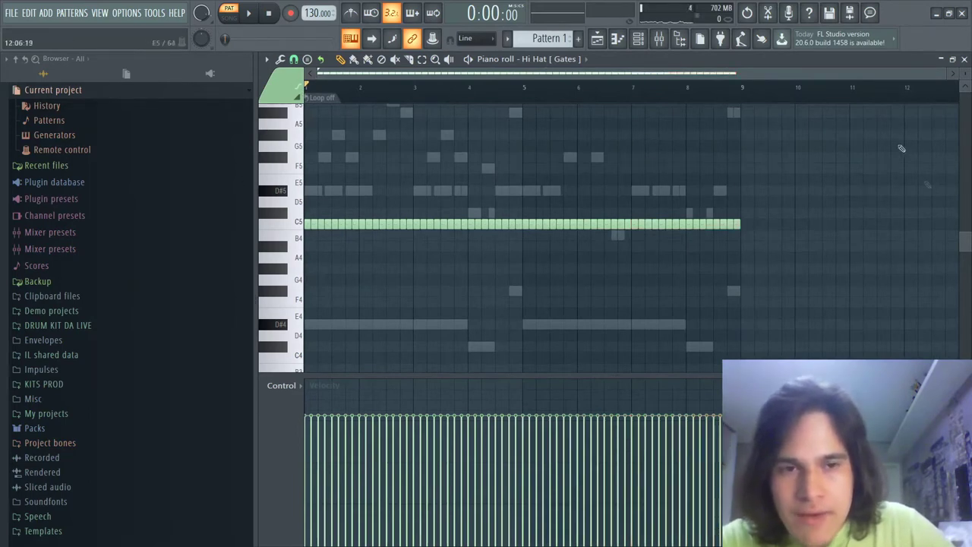
- Draw a two-step D#4 hi-hat note below the sixth hat of bar 1 and select it
{"action": "scroll", "coordinate": [321, 214], "scroll_direction": "up", "scroll_amount": 1}
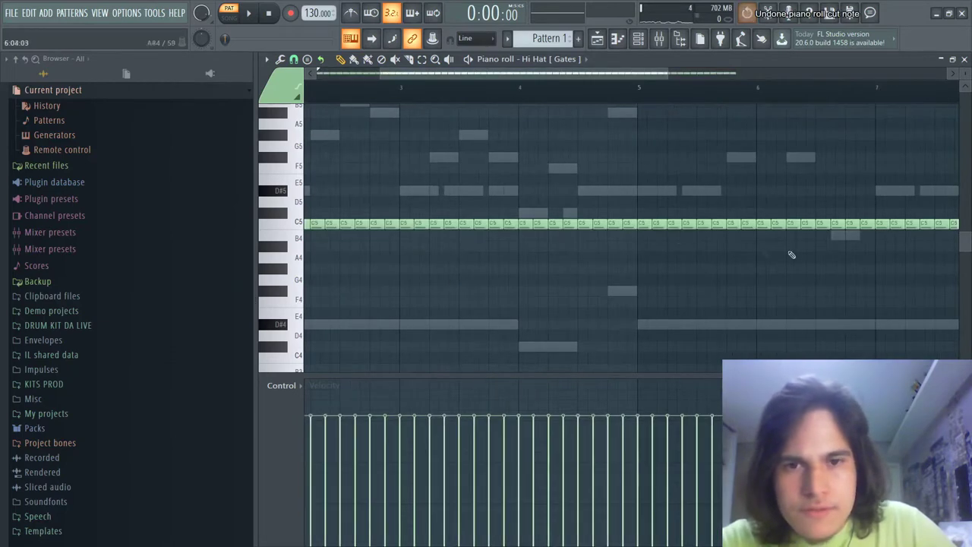
{"action": "scroll", "coordinate": [490, 209], "scroll_direction": "up", "scroll_amount": 1}
{"action": "scroll", "coordinate": [317, 279], "scroll_direction": "up", "scroll_amount": 4}
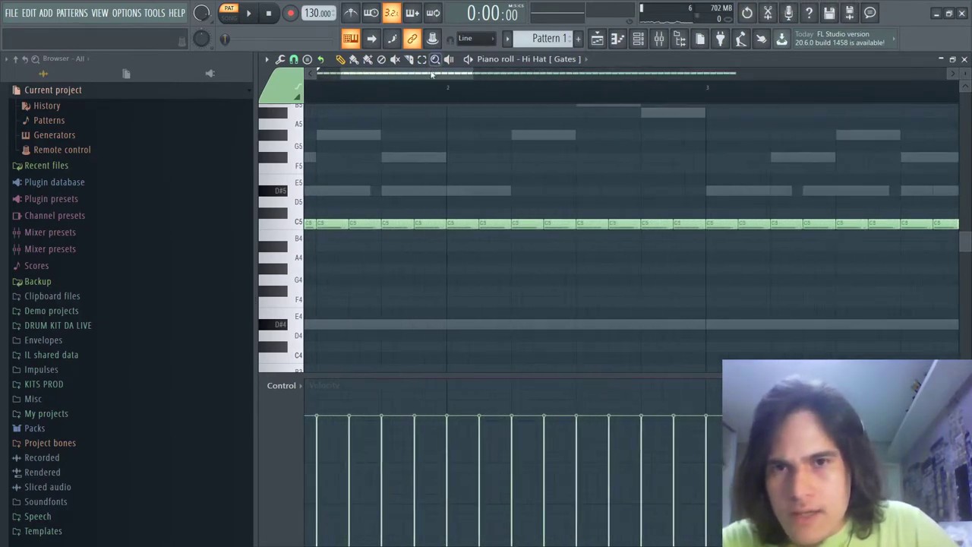
{"action": "left_click", "coordinate": [467, 327]}
{"action": "right_click", "coordinate": [477, 326]}
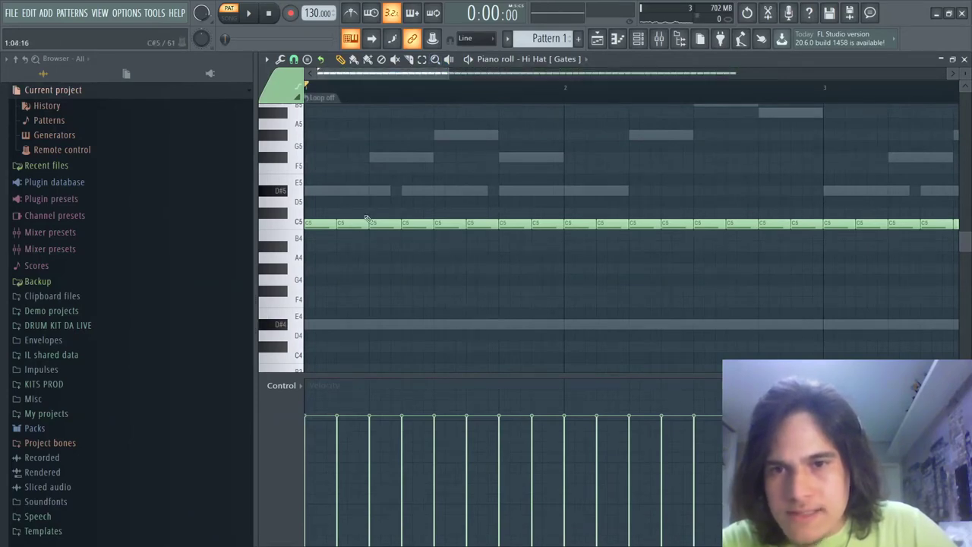
{"action": "left_click", "coordinate": [475, 324]}
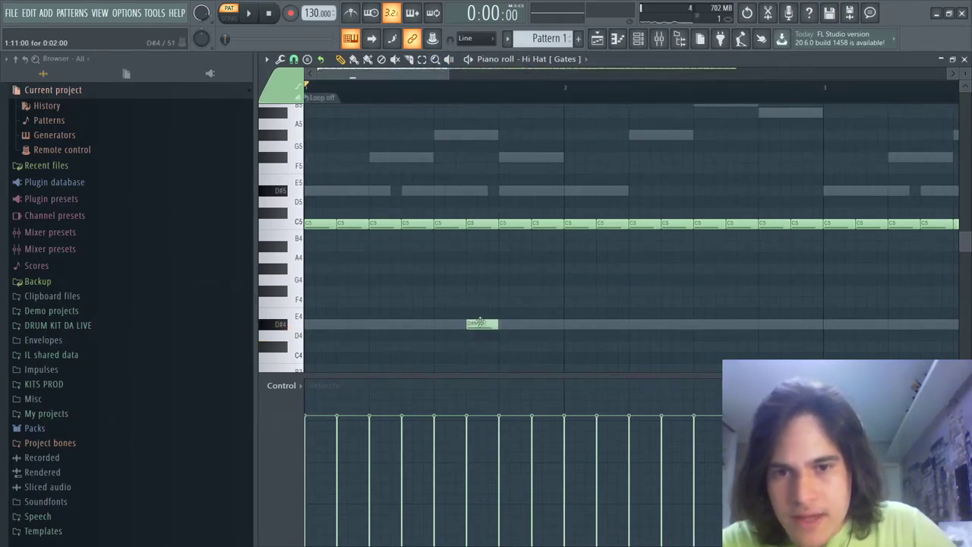
{"action": "left_click_drag", "start_coordinate": [482, 332], "coordinate": [477, 125]}
{"action": "scroll", "coordinate": [489, 155], "scroll_direction": "up", "scroll_amount": 4}
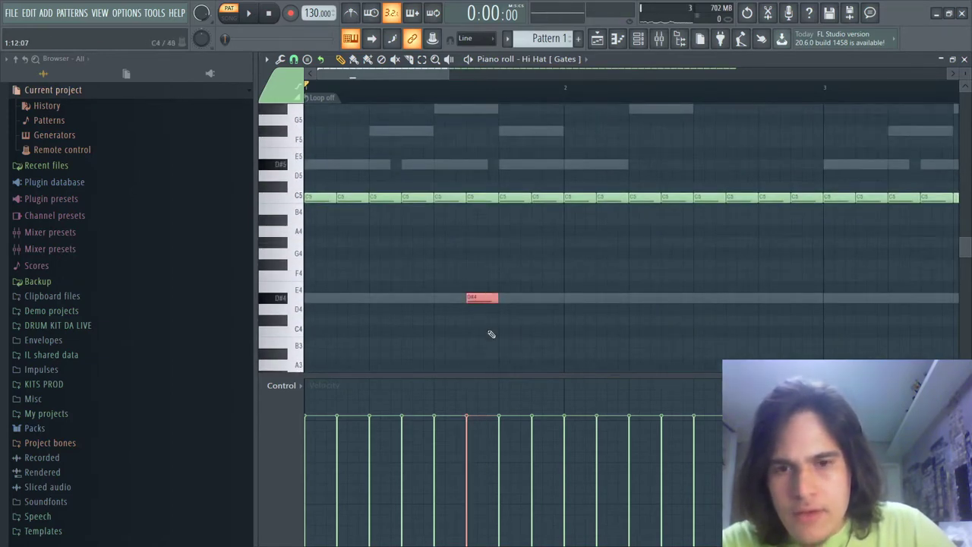
- Divide the selected D#4 note into three equal 1/6-beat notes
{"action": "left_click", "coordinate": [294, 60]}
{"action": "left_click", "coordinate": [308, 187]}
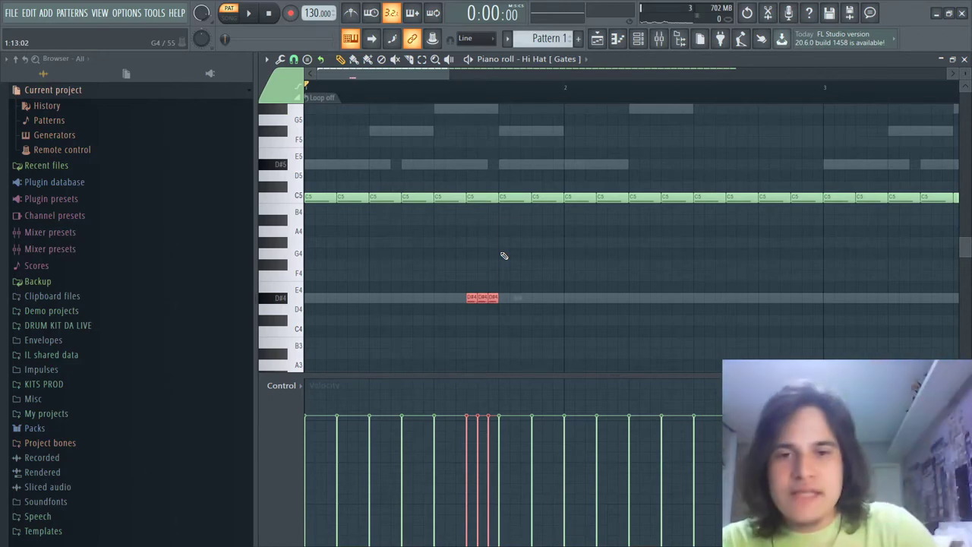
{"action": "scroll", "coordinate": [437, 129], "scroll_direction": "up", "scroll_amount": 2}
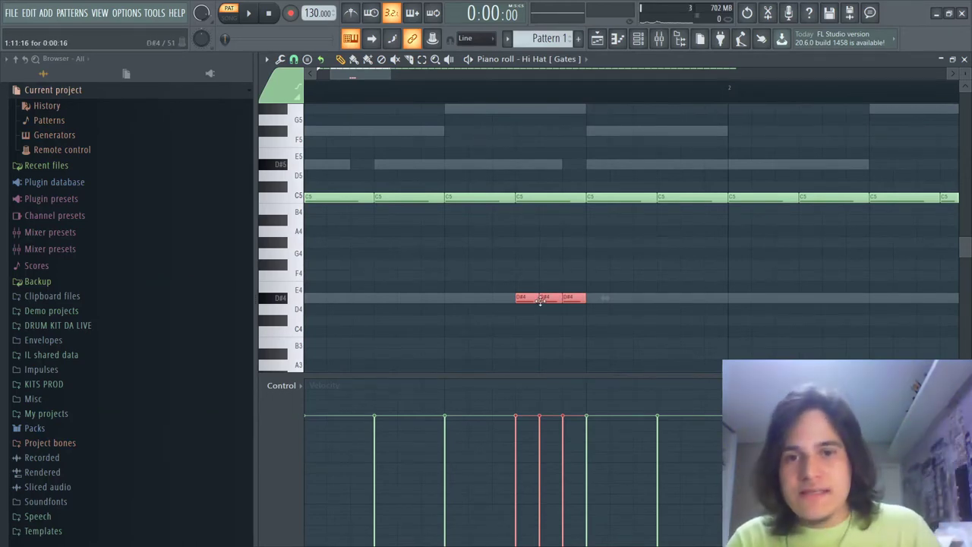
- Play the pattern and move the D#4 triplet one hat later, onto the seventh hat of bar 1
{"action": "key", "text": "space"}
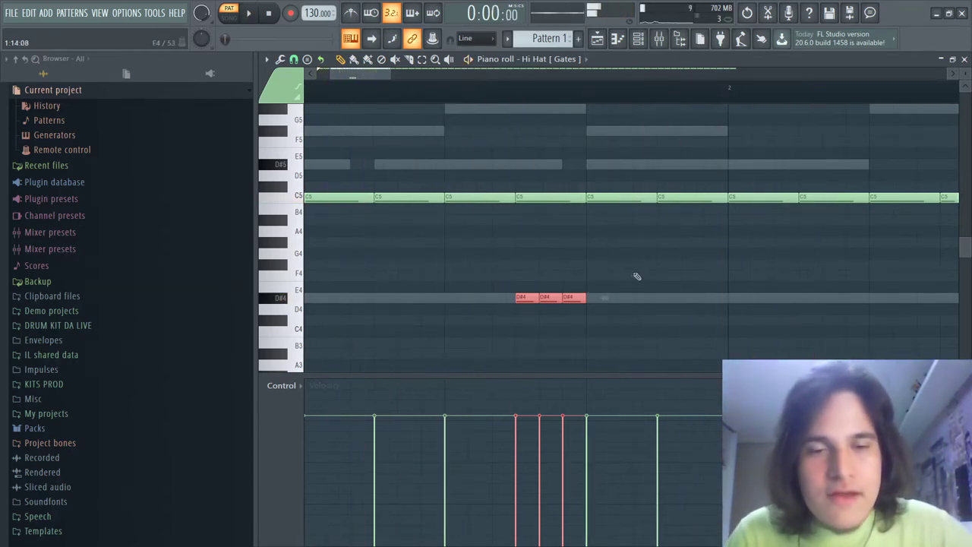
{"action": "scroll", "coordinate": [625, 284], "scroll_direction": "down", "scroll_amount": 4}
{"action": "left_click_drag", "start_coordinate": [480, 298], "coordinate": [512, 298]}
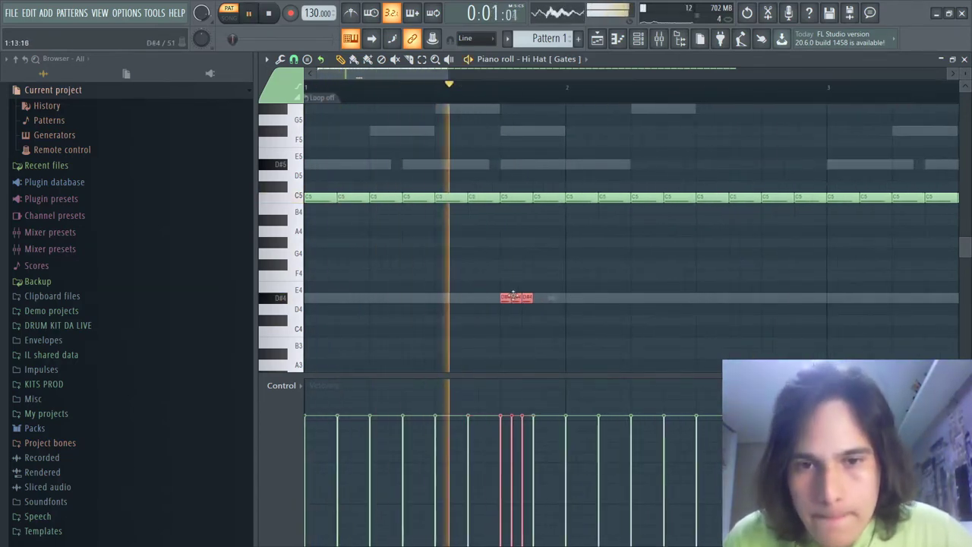
- Try a triplet of F#4 notes at the start of bar 2, listen to it and remove it
{"action": "left_click", "coordinate": [571, 266]}
{"action": "key", "text": "space"}
{"action": "left_click", "coordinate": [571, 264]}
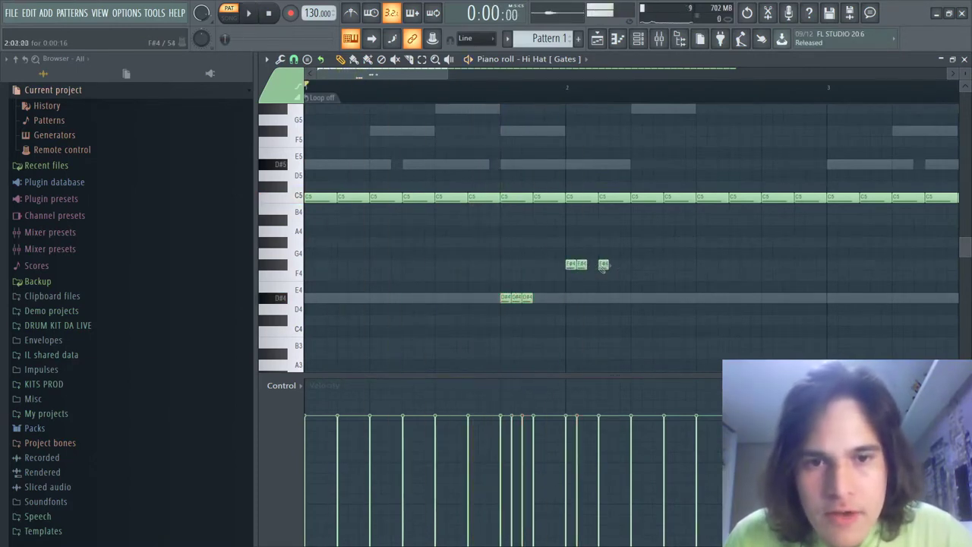
{"action": "key", "text": "space"}
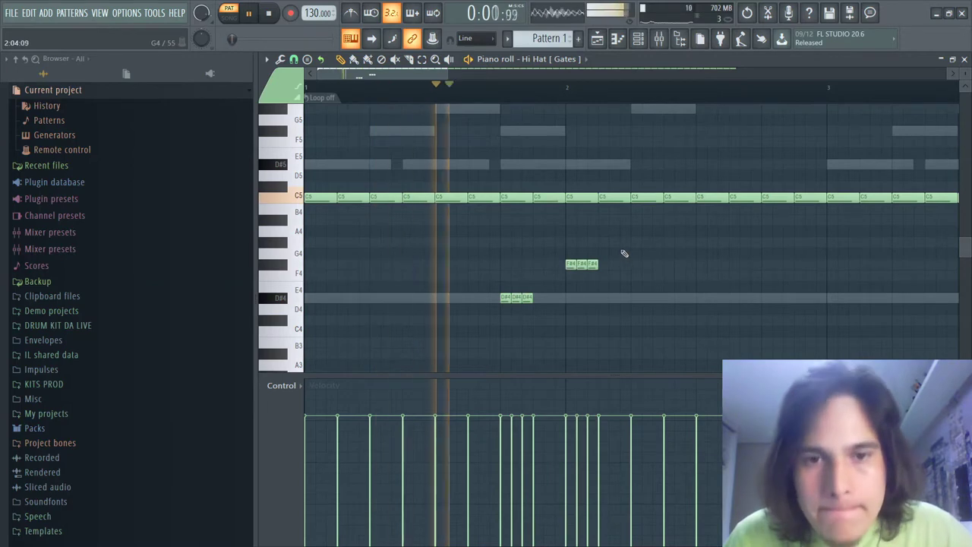
{"action": "right_click", "coordinate": [585, 265]}
- Place a descending F#4, F4 and D#4 note on the third, fourth and fifth hats of bar 2
{"action": "left_click", "coordinate": [637, 264]}
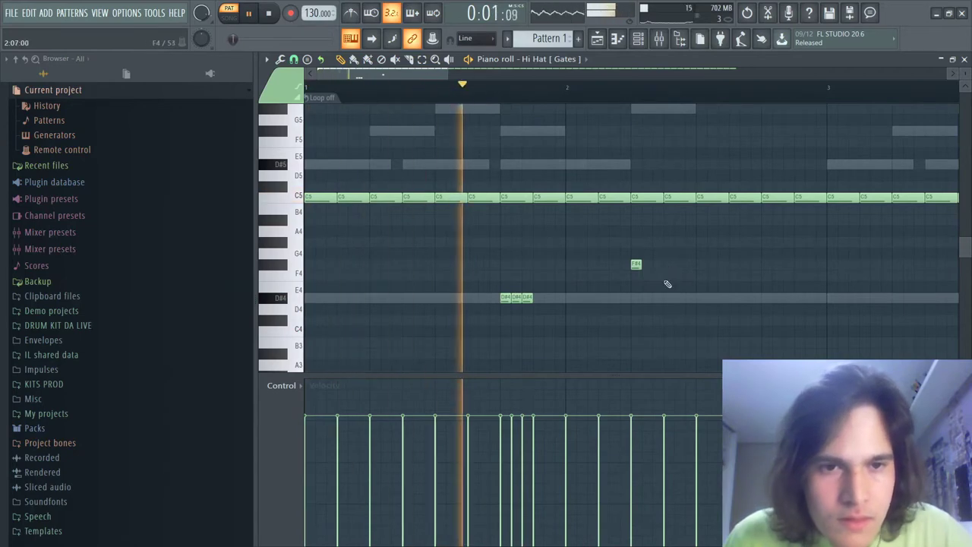
{"action": "left_click", "coordinate": [670, 275]}
{"action": "left_click", "coordinate": [702, 298]}
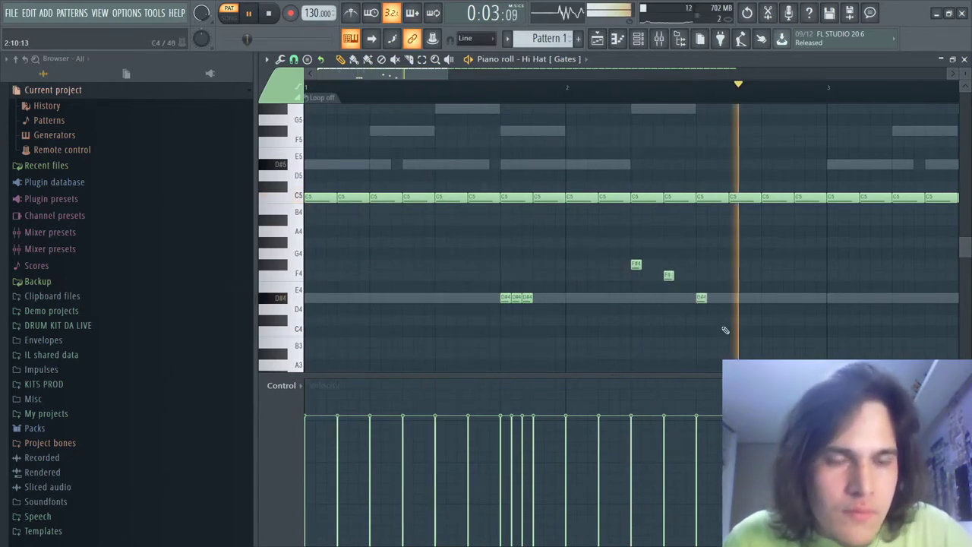
{"action": "key", "text": "space"}
- Add two C#4 notes at the start of bar 1 plus a D#4 and an F4 from its third hat, and play the pattern
{"action": "scroll", "coordinate": [486, 273], "scroll_direction": "down", "scroll_amount": 3}
{"action": "left_click_drag", "start_coordinate": [354, 275], "coordinate": [258, 327]}
{"action": "scroll", "coordinate": [320, 332], "scroll_direction": "up", "scroll_amount": 3}
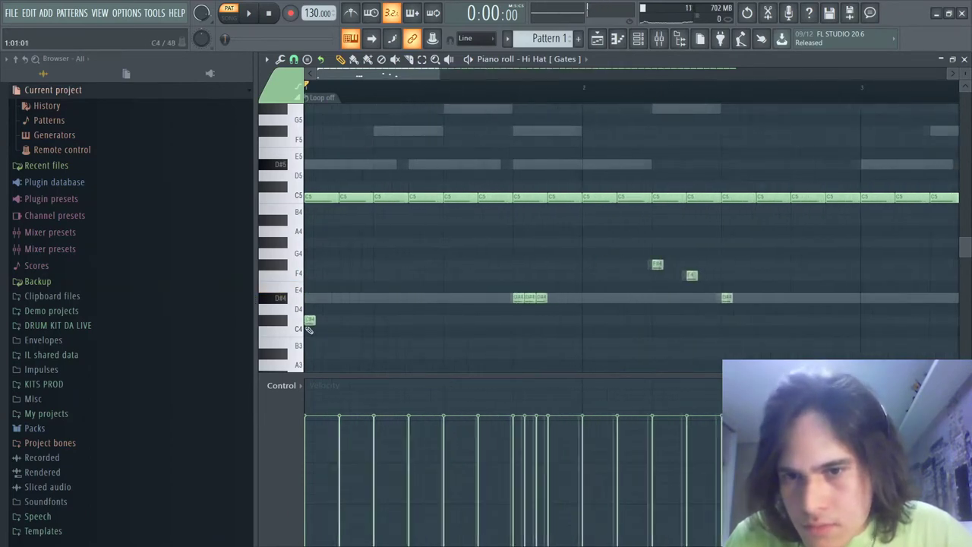
{"action": "left_click", "coordinate": [321, 322]}
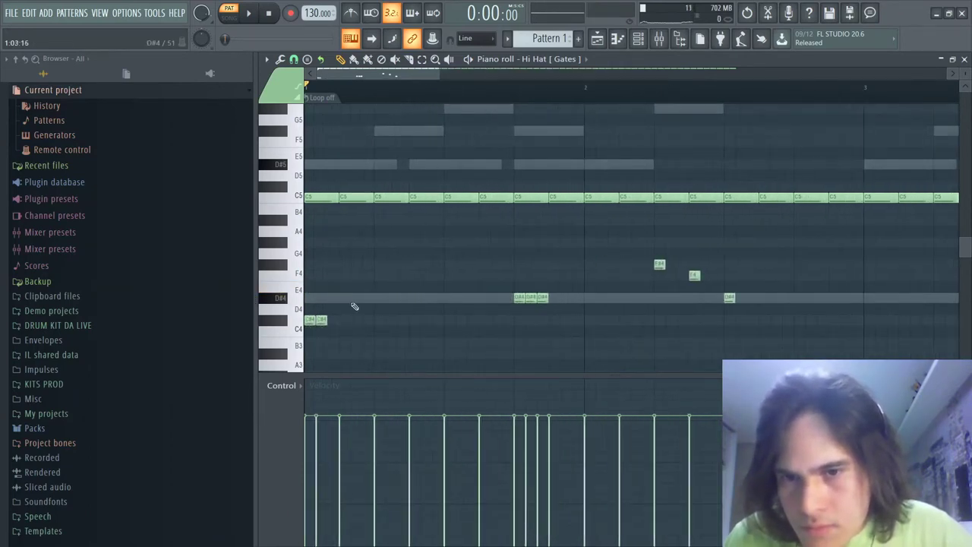
{"action": "left_click", "coordinate": [390, 275]}
{"action": "key", "text": "space"}
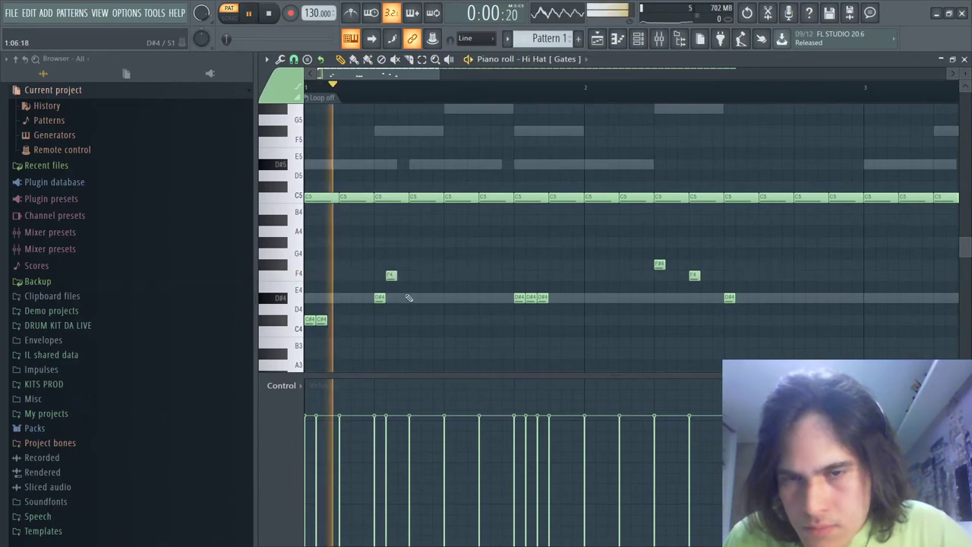
{"action": "key", "text": "space"}
{"action": "key", "text": "space"}
{"action": "key", "text": "space"}
- Place three consecutive 1/6-beat G#5 notes from the fifth hat of bar 1 and play the pattern
{"action": "scroll", "coordinate": [443, 169], "scroll_direction": "up", "scroll_amount": 4}
{"action": "left_click", "coordinate": [448, 189]}
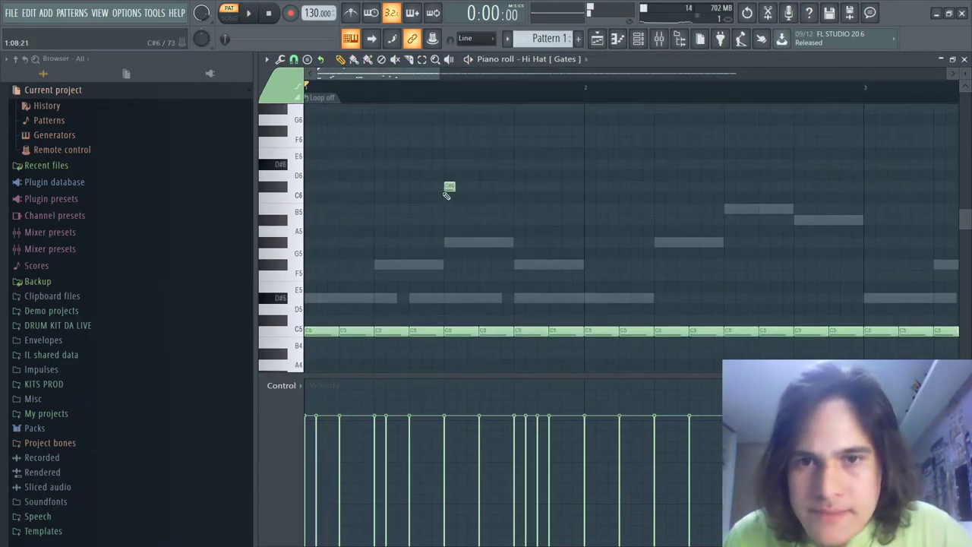
{"action": "right_click", "coordinate": [468, 195]}
{"action": "right_click", "coordinate": [448, 253]}
{"action": "left_click", "coordinate": [467, 242]}
{"action": "left_click", "coordinate": [467, 243]}
{"action": "key", "text": "space"}
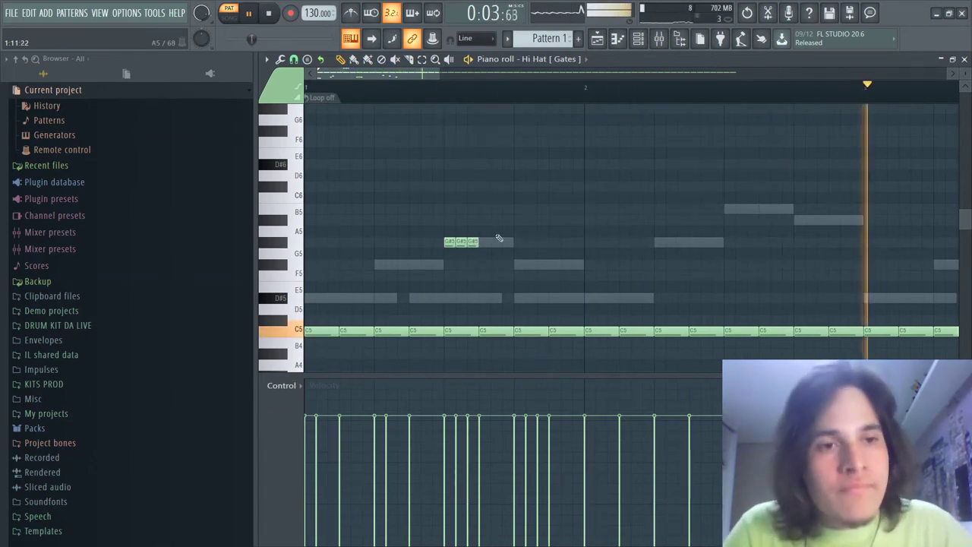
- Stop playback and draw a four-step D#5 note at the start of bar 3
{"action": "scroll", "coordinate": [580, 256], "scroll_direction": "down", "scroll_amount": 4}
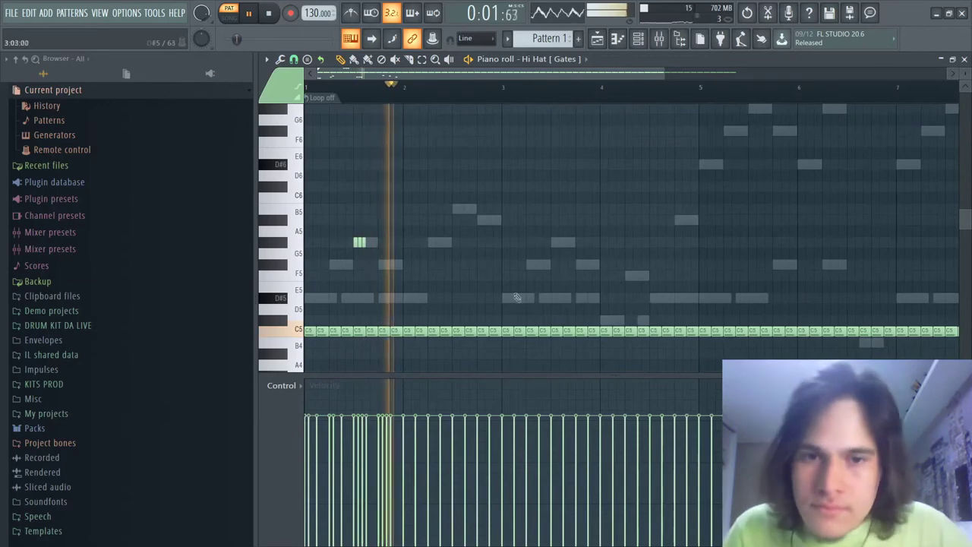
{"action": "scroll", "coordinate": [519, 289], "scroll_direction": "down", "scroll_amount": 4}
{"action": "scroll", "coordinate": [505, 272], "scroll_direction": "up", "scroll_amount": 4}
{"action": "key", "text": "space"}
{"action": "left_click_drag", "start_coordinate": [505, 266], "coordinate": [693, 155]}
{"action": "scroll", "coordinate": [680, 158], "scroll_direction": "up", "scroll_amount": 2}
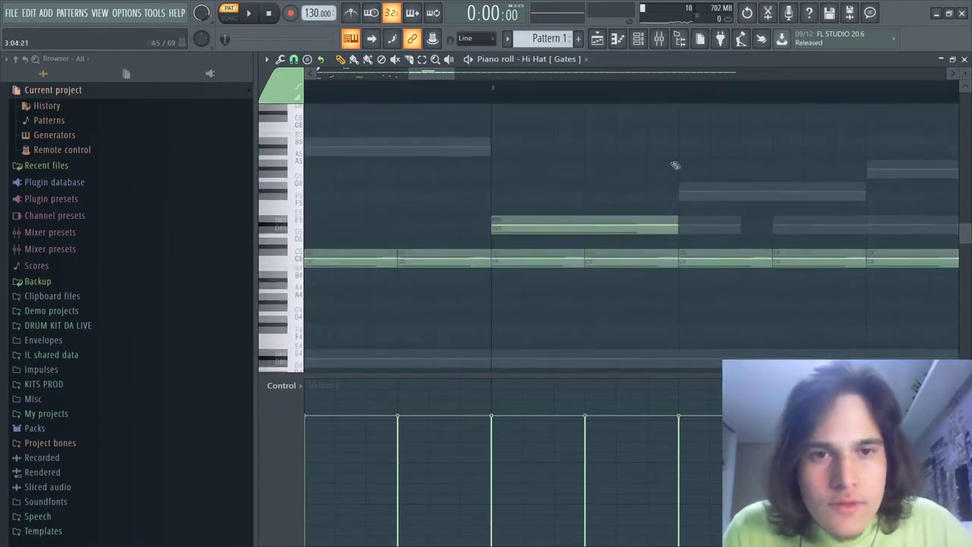
{"action": "scroll", "coordinate": [585, 128], "scroll_direction": "up", "scroll_amount": 3}
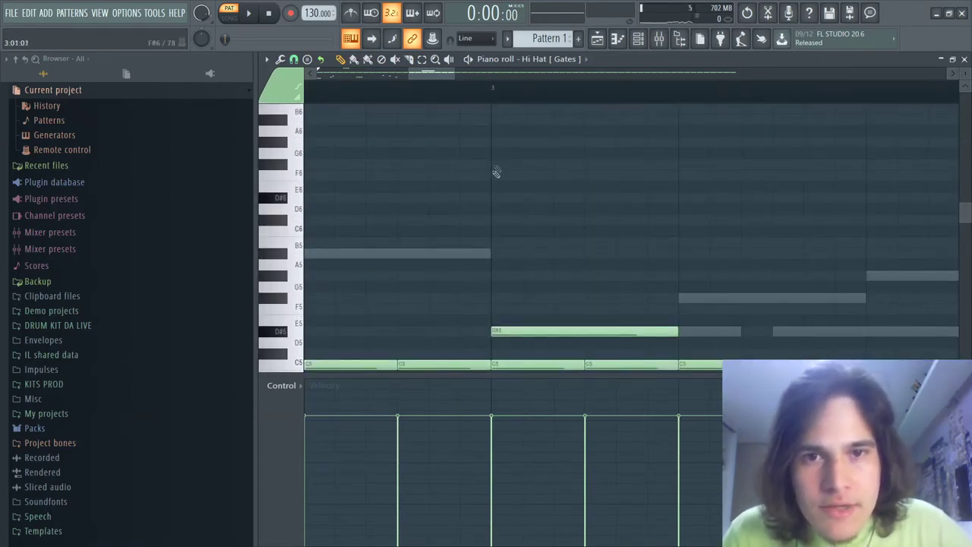
- Chop the four-step D#5 note at the start of bar 3 into eight equal notes, playing from bar 3
{"action": "key", "text": "ctrl+a"}
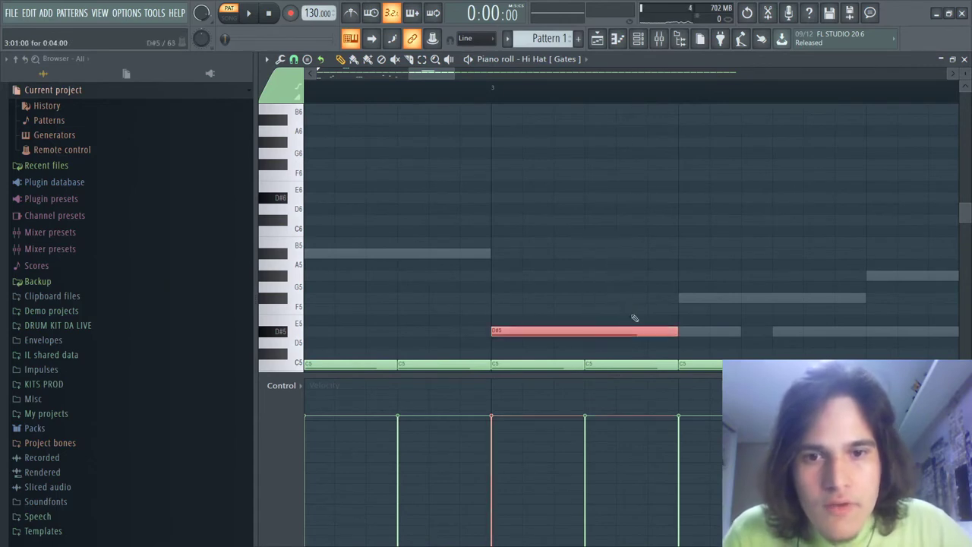
{"action": "left_click_drag", "start_coordinate": [675, 197], "coordinate": [571, 336]}
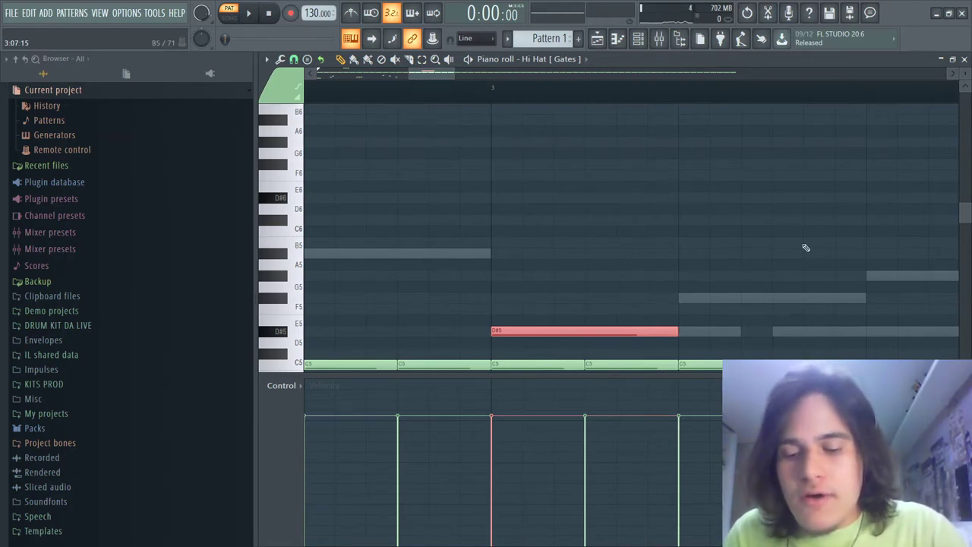
{"action": "key", "text": "ctrl+u"}
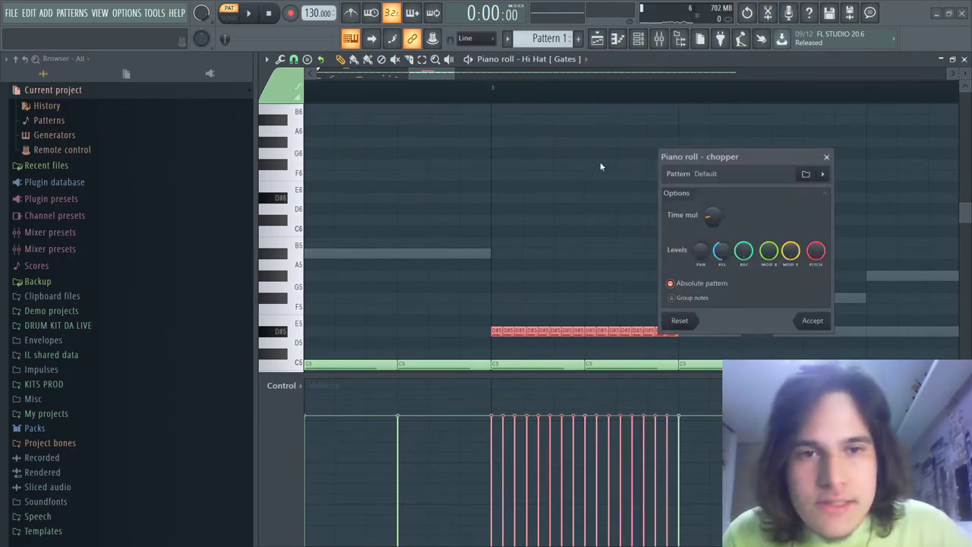
{"action": "left_click", "coordinate": [828, 156]}
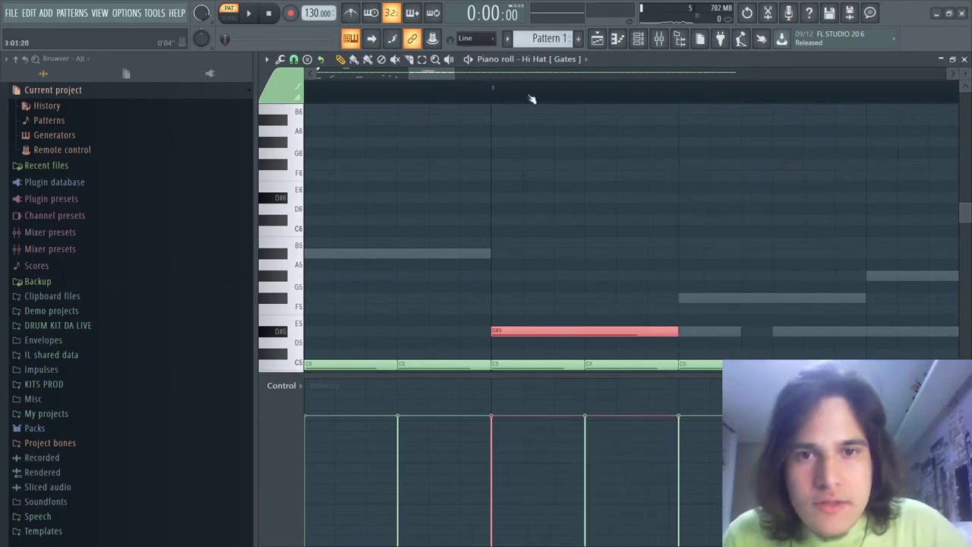
{"action": "key", "text": "alt+u"}
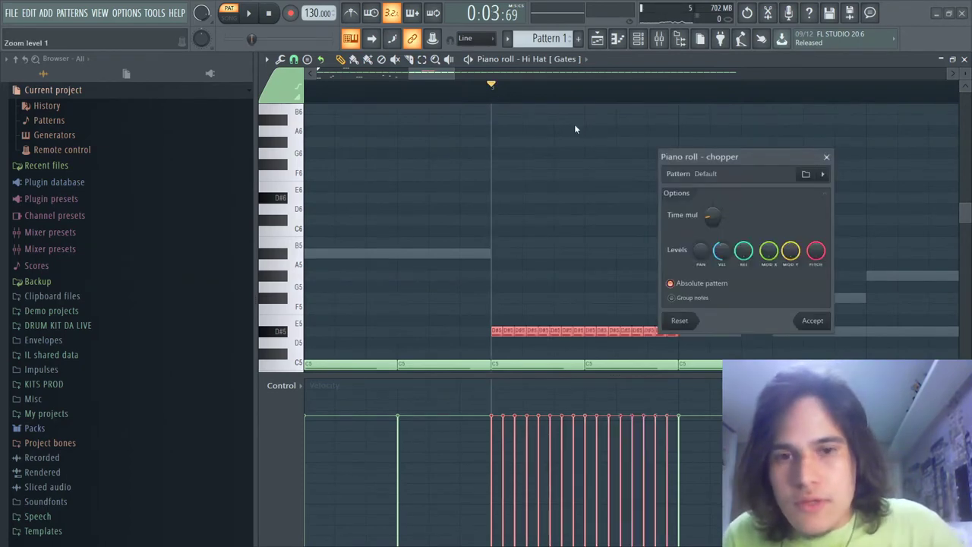
{"action": "left_click_drag", "start_coordinate": [712, 216], "coordinate": [713, 234]}
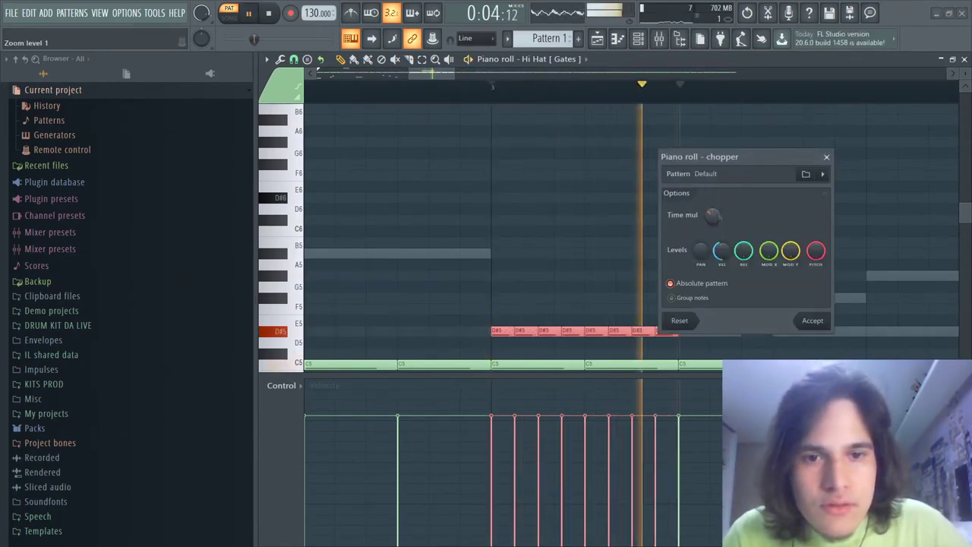
{"action": "left_click", "coordinate": [814, 324]}
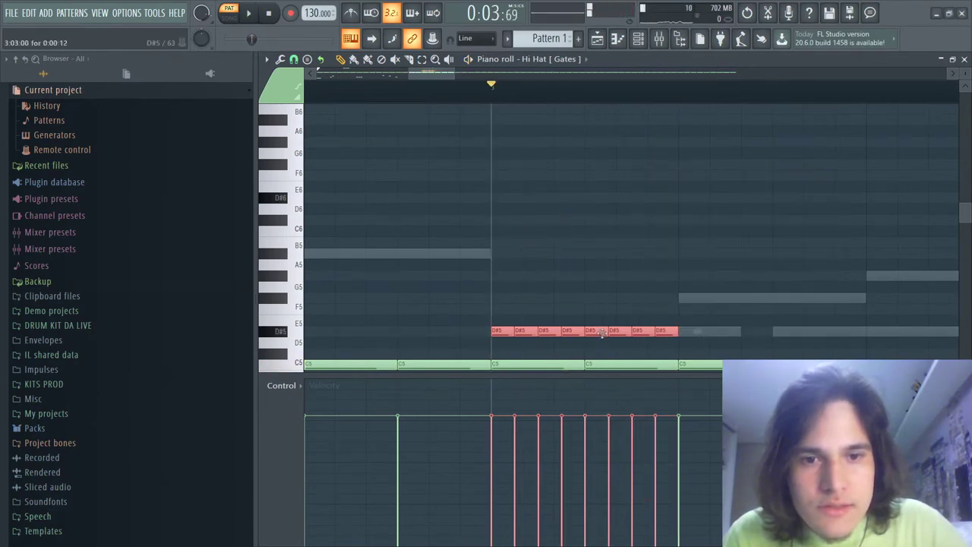
- Delete the last four chopped notes in bar 3, move the remaining four to C4 and play from bar 3
{"action": "right_click", "coordinate": [603, 335]}
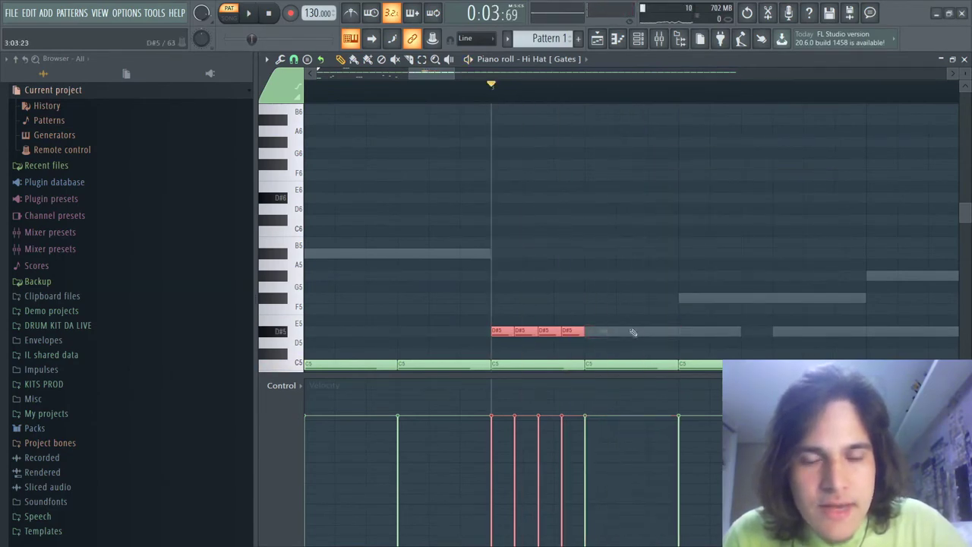
{"action": "key", "text": "space"}
{"action": "scroll", "coordinate": [614, 329], "scroll_direction": "down", "scroll_amount": 2}
{"action": "key", "text": "space"}
{"action": "key", "text": "space"}
{"action": "mouse_move", "coordinate": [575, 299]}
{"action": "left_mouse_down"}
{"action": "mouse_move", "coordinate": [587, 235]}
{"action": "mouse_move", "coordinate": [582, 384]}
{"action": "mouse_move", "coordinate": [585, 297]}
{"action": "left_mouse_up"}
{"action": "key", "text": "space"}
{"action": "key", "text": "space"}
{"action": "key", "text": "space"}
{"action": "key", "text": "space"}
{"action": "key", "text": "space"}
{"action": "key", "text": "space"}
{"action": "key", "text": "space"}
{"action": "key", "text": "space"}
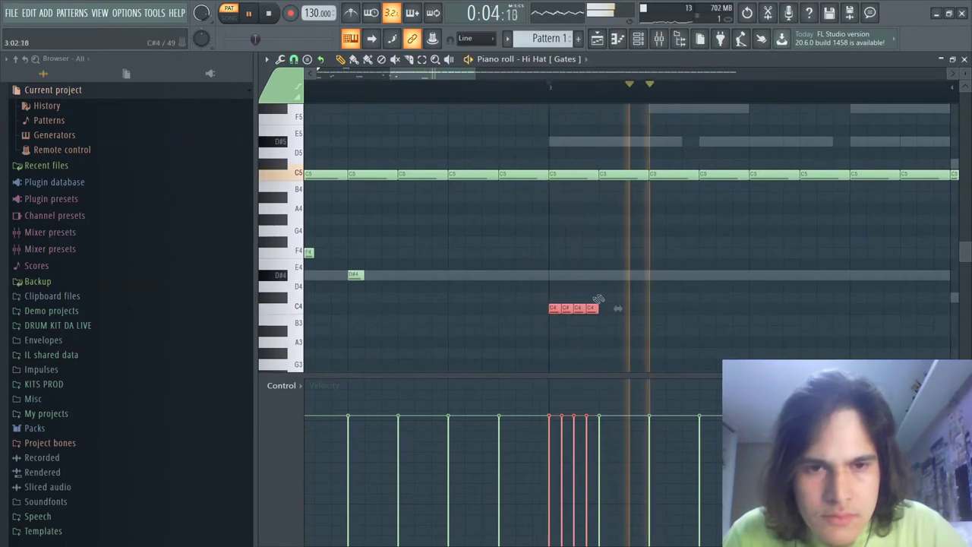
- Place an F4, C#4 and F#4 note on the third, fourth and fifth hats of bar 3, auditioning the bar
{"action": "scroll", "coordinate": [604, 288], "scroll_direction": "down", "scroll_amount": 4}
{"action": "key", "text": "space"}
{"action": "key", "text": "space"}
{"action": "scroll", "coordinate": [658, 224], "scroll_direction": "up", "scroll_amount": 6}
{"action": "key", "text": "space"}
{"action": "key", "text": "space"}
{"action": "key", "text": "space"}
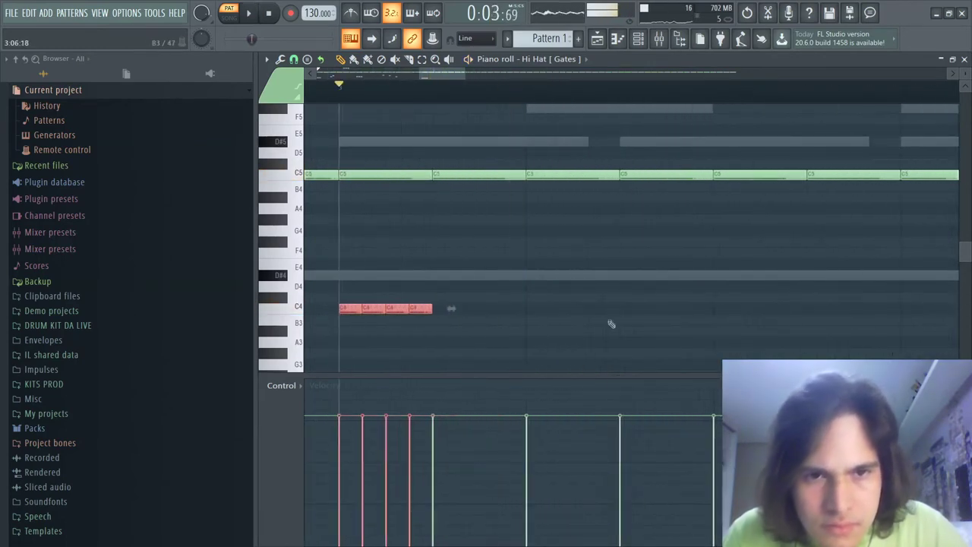
{"action": "left_click", "coordinate": [624, 297]}
{"action": "left_click", "coordinate": [718, 241]}
{"action": "key", "text": "space"}
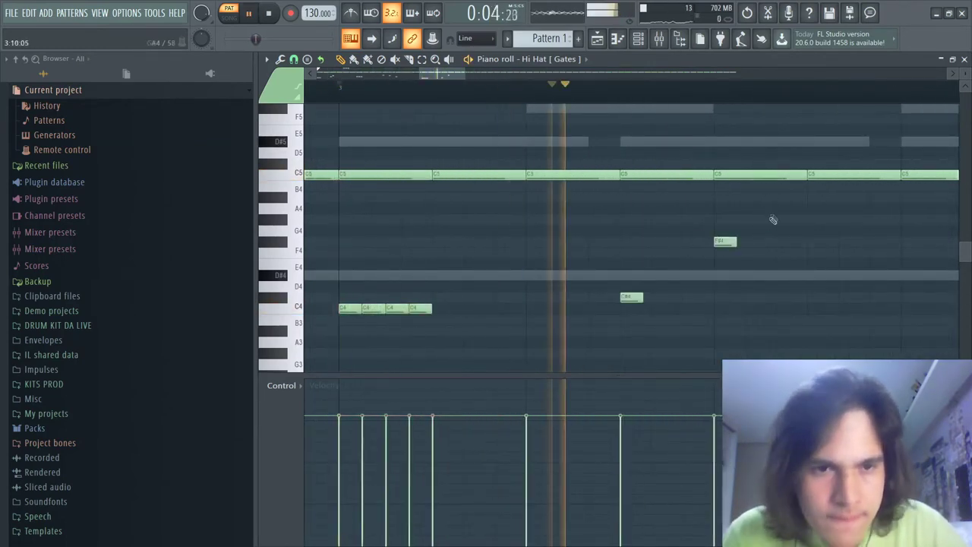
{"action": "key", "text": "space"}
{"action": "left_click", "coordinate": [532, 253]}
{"action": "key", "text": "space"}
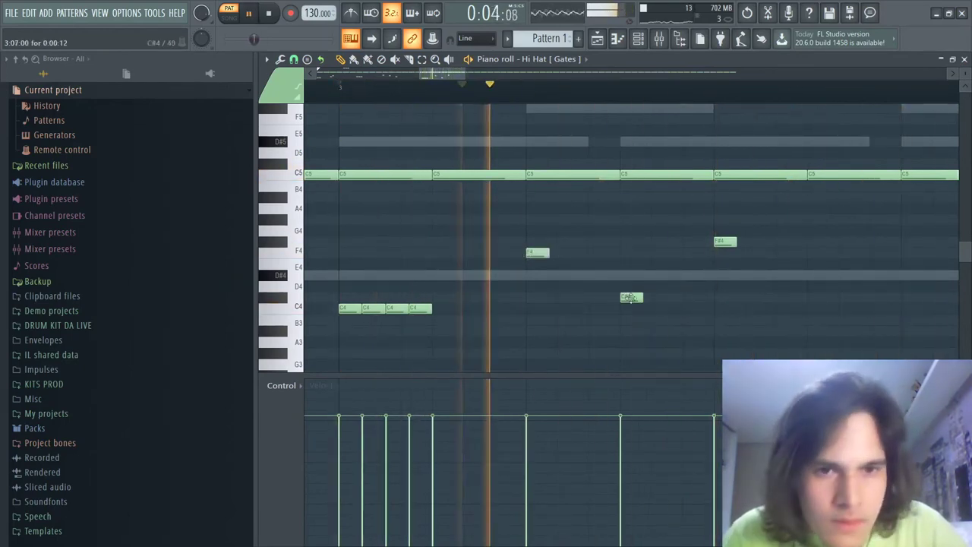
- Repitch the notes on bar 3's third, fourth and fifth hats to A#3, C#4 and G4 and play them
{"action": "left_click_drag", "start_coordinate": [630, 297], "coordinate": [636, 228]}
{"action": "key", "text": "space"}
{"action": "key", "text": "space"}
{"action": "left_click_drag", "start_coordinate": [728, 240], "coordinate": [729, 230]}
{"action": "key", "text": "space"}
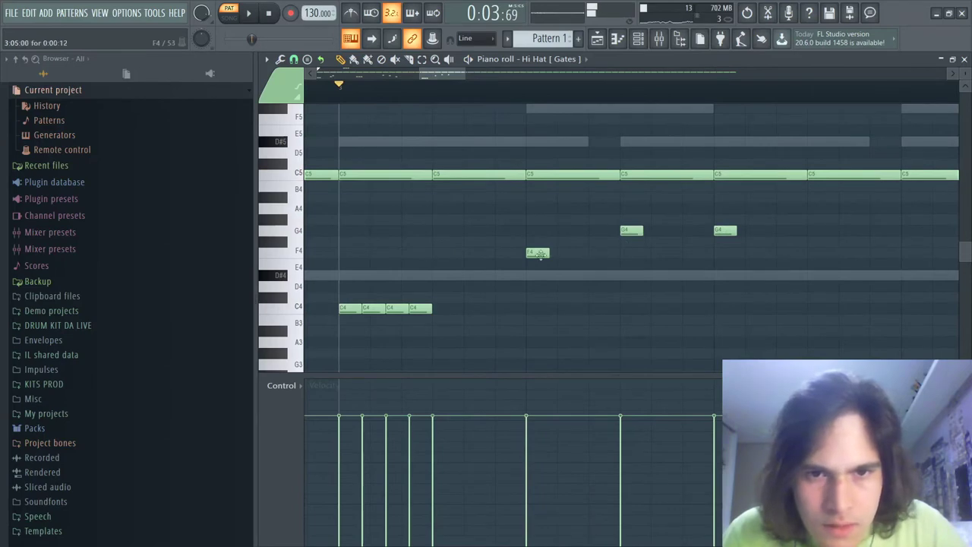
{"action": "left_click_drag", "start_coordinate": [539, 253], "coordinate": [532, 338]}
{"action": "left_click_drag", "start_coordinate": [630, 226], "coordinate": [621, 290]}
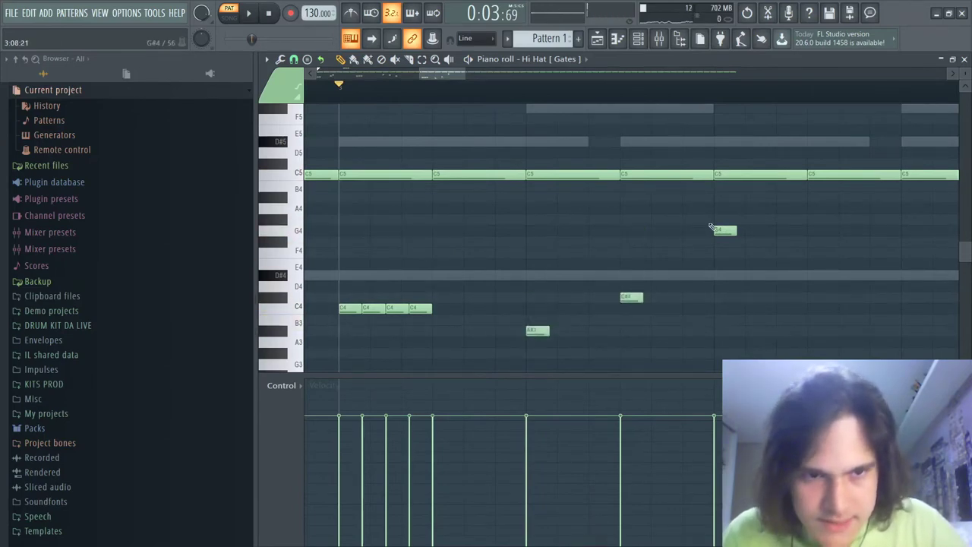
{"action": "key", "text": "space"}
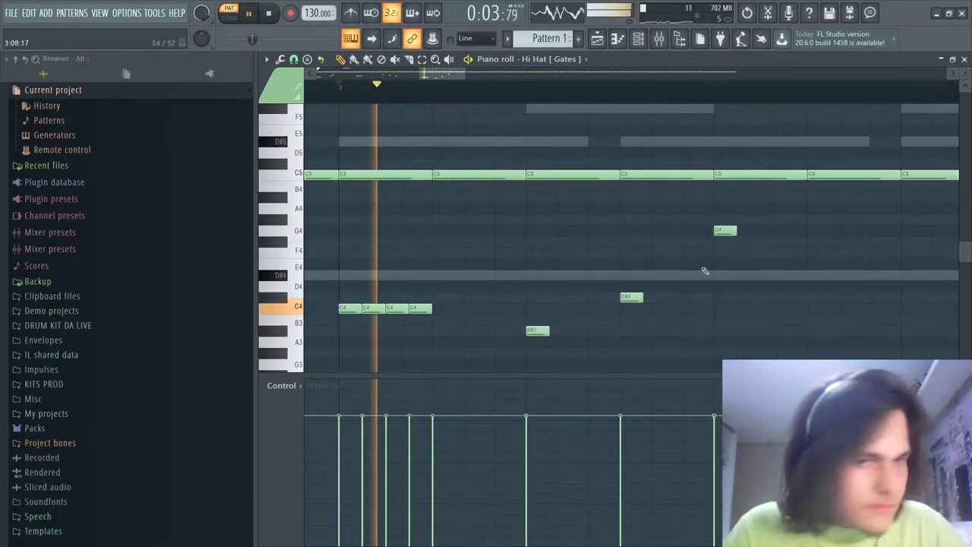
- Complete a three-note G4 triplet roll on the fifth hat of bar 3 and add another on the seventh hat
{"action": "left_click", "coordinate": [756, 230]}
{"action": "left_click", "coordinate": [787, 230]}
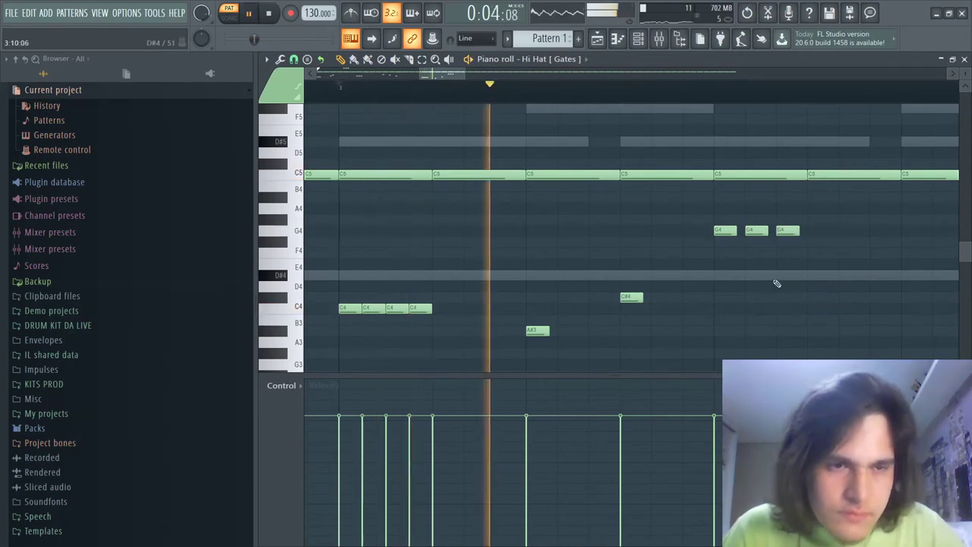
{"action": "left_click", "coordinate": [906, 229]}
{"action": "left_click", "coordinate": [957, 230]}
{"action": "key", "text": "space"}
{"action": "key", "text": "space"}
{"action": "scroll", "coordinate": [759, 240], "scroll_direction": "down", "scroll_amount": 4}
{"action": "scroll", "coordinate": [844, 233], "scroll_direction": "up", "scroll_amount": 3}
{"action": "left_click", "coordinate": [872, 231]}
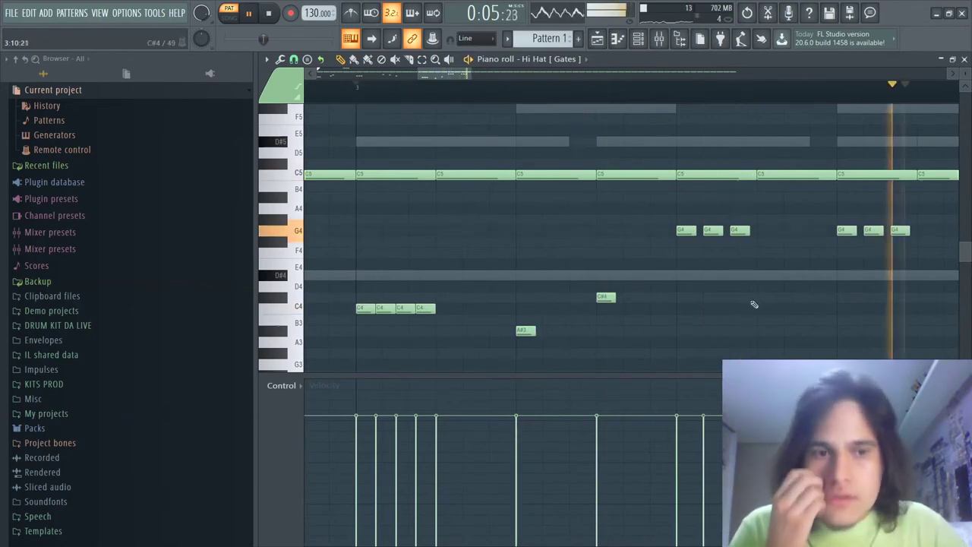
- Select all the pitched notes below C5 in bars 1 to 3, lower their velocity and play the pattern
{"action": "left_click", "coordinate": [271, 13]}
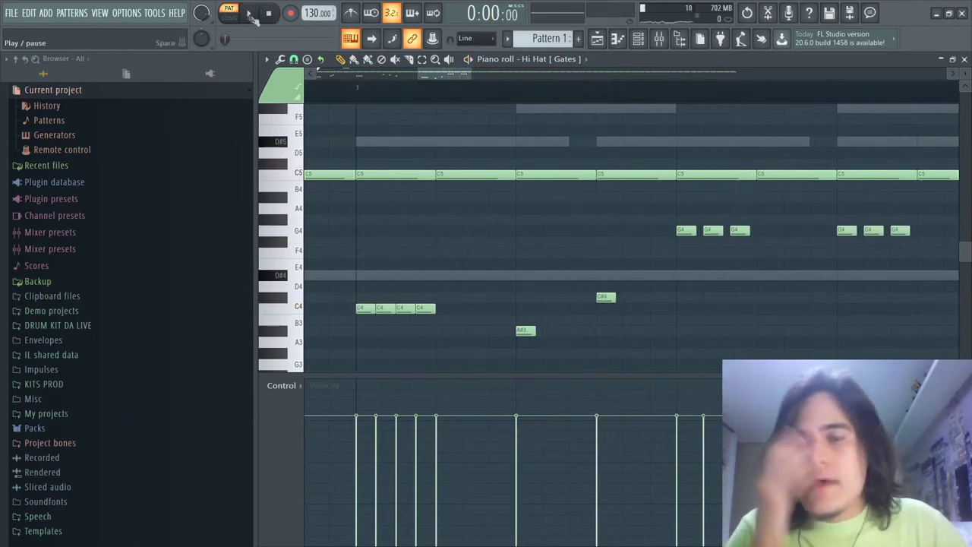
{"action": "left_click", "coordinate": [249, 14]}
{"action": "scroll", "coordinate": [410, 214], "scroll_direction": "down", "scroll_amount": 6}
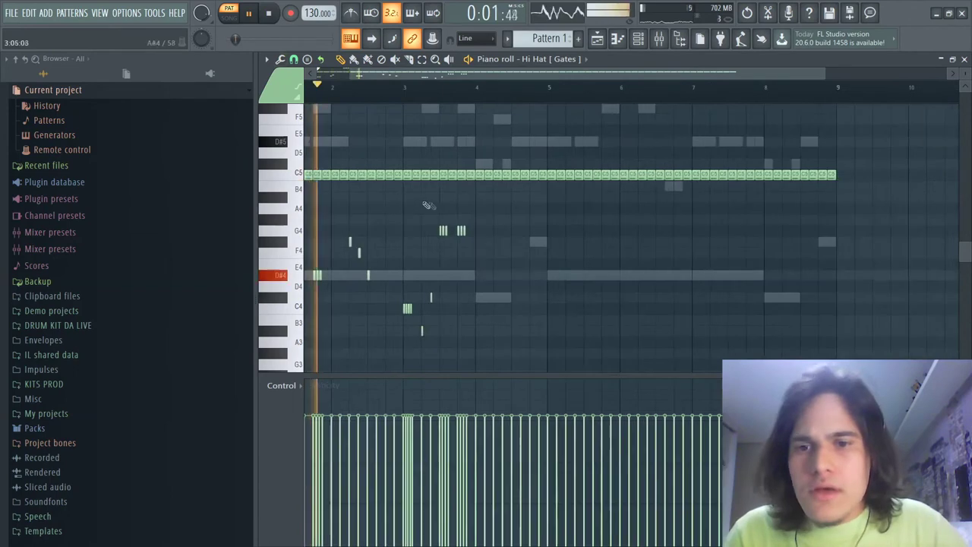
{"action": "left_click_drag", "start_coordinate": [581, 335], "coordinate": [74, 141]}
{"action": "left_click_drag", "start_coordinate": [541, 368], "coordinate": [32, 219]}
{"action": "key", "text": "space"}
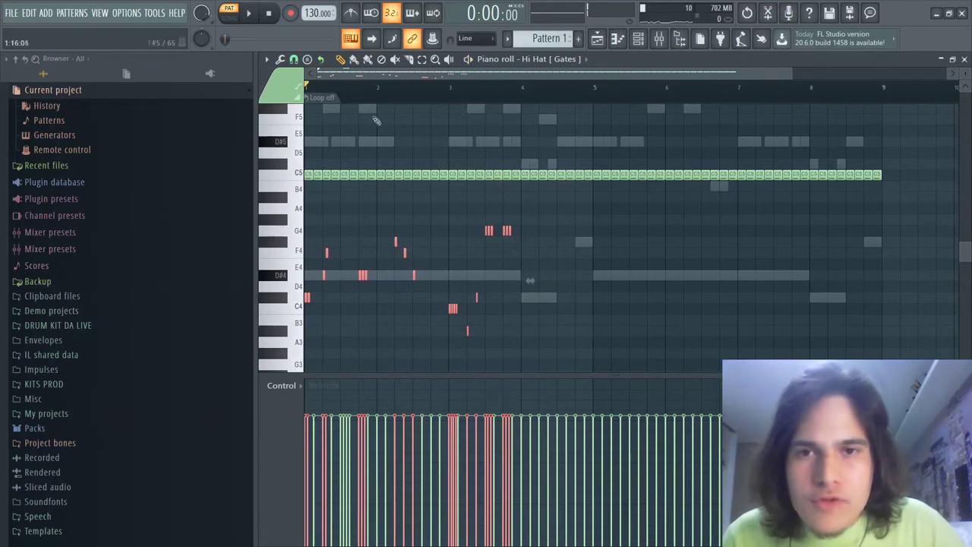
{"action": "scroll", "coordinate": [307, 299], "scroll_direction": "down", "scroll_amount": 3}
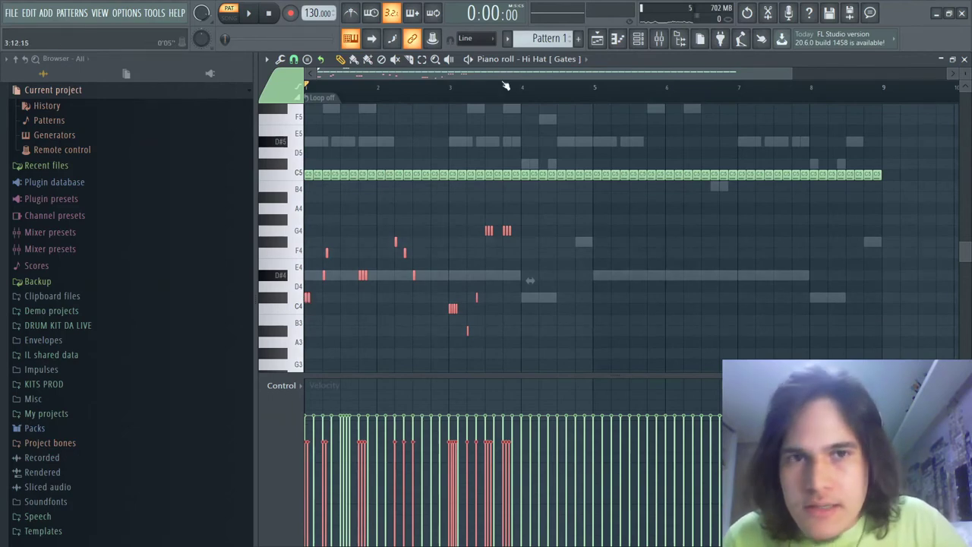
{"action": "key", "text": "space"}
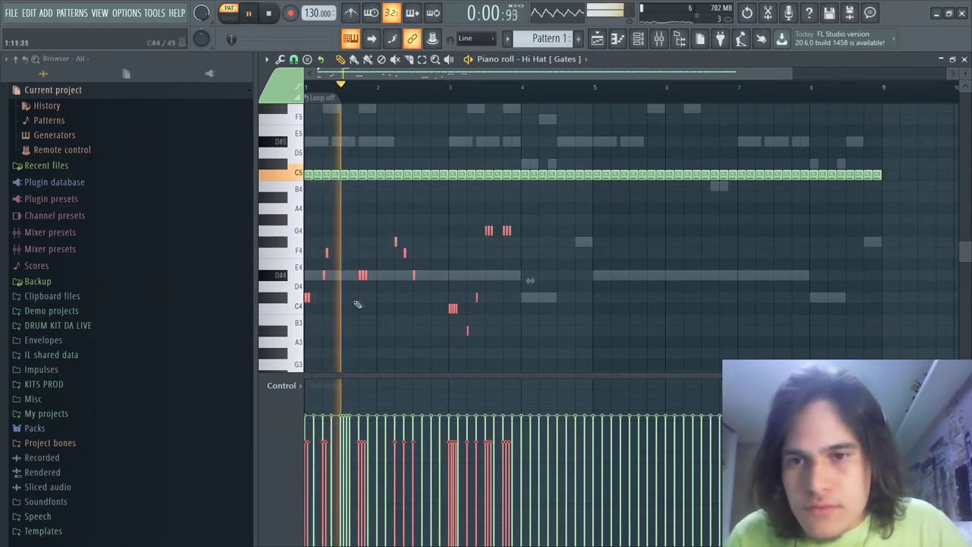
- Lower the velocity of the three G#5 notes in bar 1 to match the other rolls and play the pattern
{"action": "key", "text": "space"}
{"action": "scroll", "coordinate": [354, 278], "scroll_direction": "up", "scroll_amount": 3}
{"action": "left_click_drag", "start_coordinate": [348, 240], "coordinate": [308, 309]}
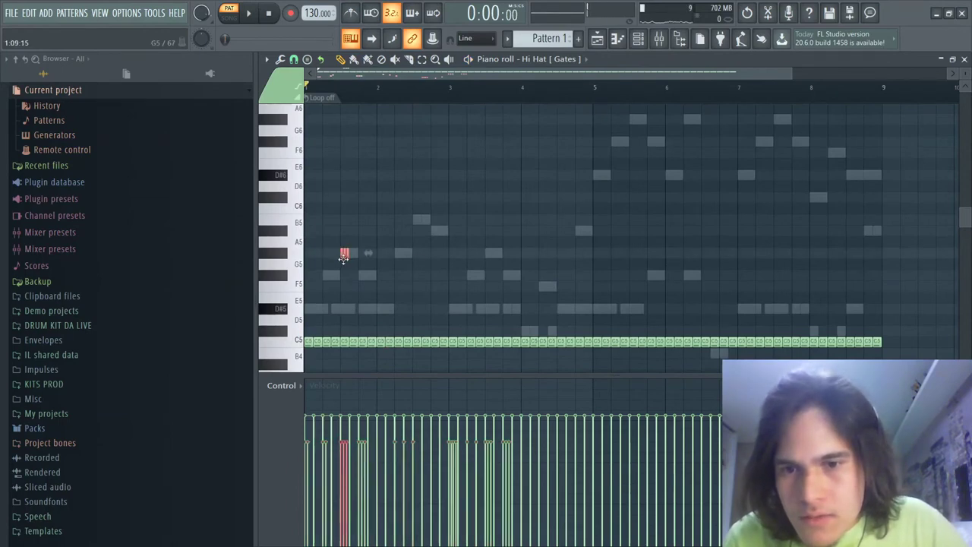
{"action": "scroll", "coordinate": [525, 212], "scroll_direction": "down", "scroll_amount": 3}
{"action": "key", "text": "space"}
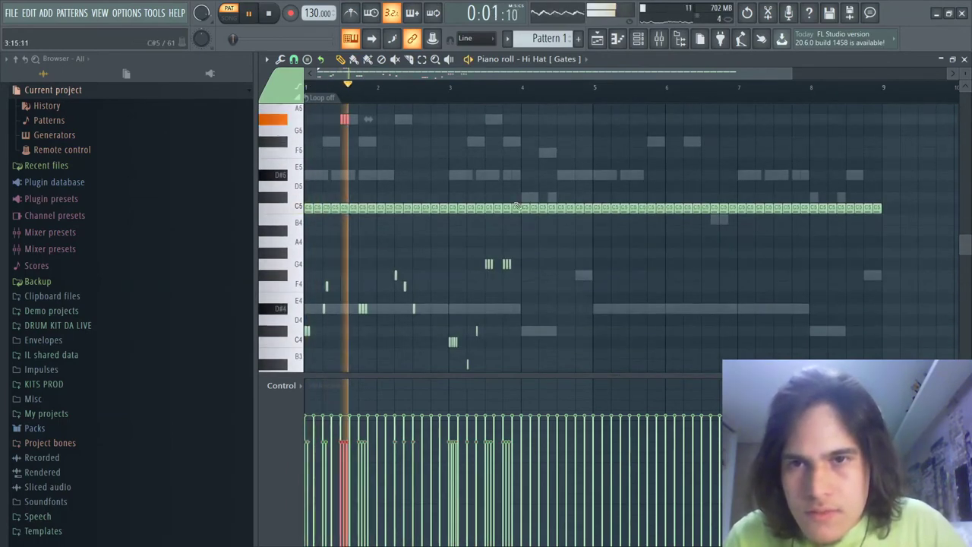
{"action": "scroll", "coordinate": [516, 211], "scroll_direction": "down", "scroll_amount": 3}
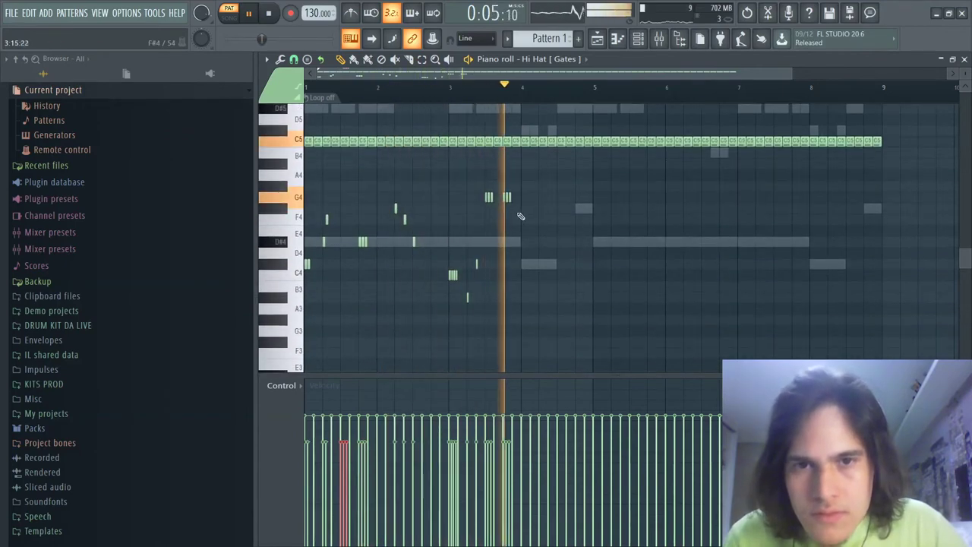
- Place six triplet-spaced 1/6-beat F#4 notes from the fifth hat of bar 4 and play from there
{"action": "scroll", "coordinate": [590, 228], "scroll_direction": "up", "scroll_amount": 1}
{"action": "key", "text": "space"}
{"action": "scroll", "coordinate": [590, 227], "scroll_direction": "up", "scroll_amount": 1}
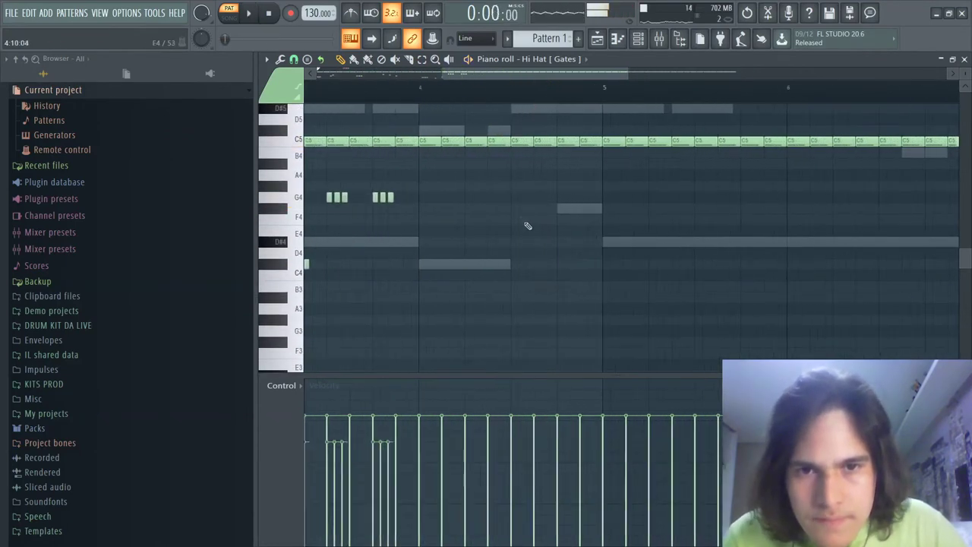
{"action": "scroll", "coordinate": [529, 221], "scroll_direction": "up", "scroll_amount": 1}
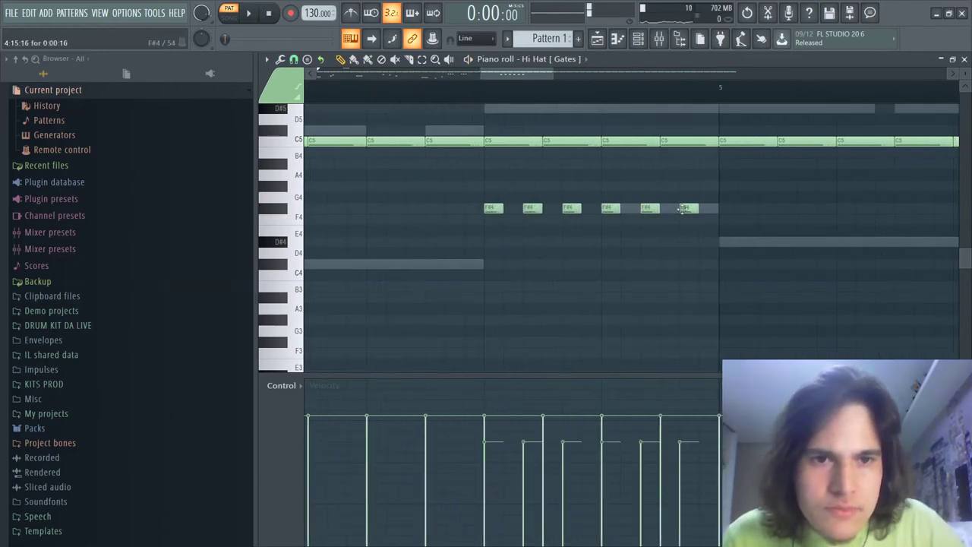
{"action": "left_click", "coordinate": [490, 92]}
{"action": "key", "text": "space"}
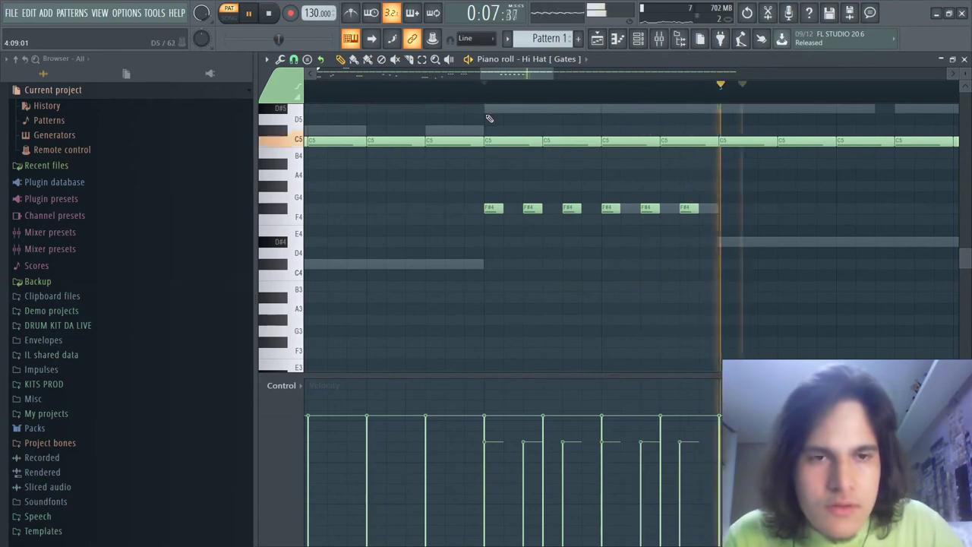
- Delete the C5 hats in bars 5 to 8 and duplicate the full hi-hat pattern of bars 1 to 4 there
{"action": "scroll", "coordinate": [512, 126], "scroll_direction": "down", "scroll_amount": 4}
{"action": "key", "text": "space"}
{"action": "scroll", "coordinate": [414, 163], "scroll_direction": "down", "scroll_amount": 2}
{"action": "scroll", "coordinate": [410, 214], "scroll_direction": "up", "scroll_amount": 3}
{"action": "scroll", "coordinate": [418, 217], "scroll_direction": "down", "scroll_amount": 3}
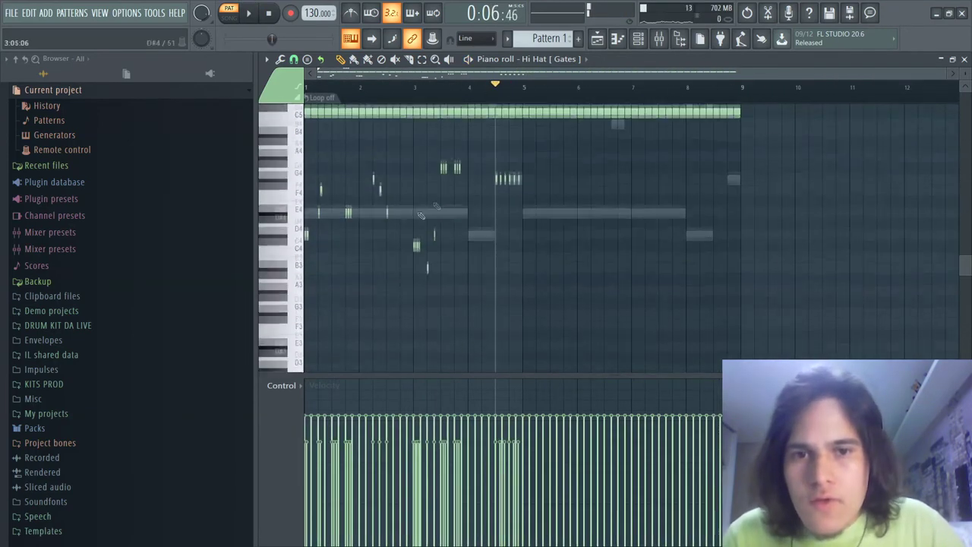
{"action": "scroll", "coordinate": [742, 247], "scroll_direction": "up", "scroll_amount": 3}
{"action": "left_click_drag", "start_coordinate": [799, 280], "coordinate": [529, 228]}
{"action": "key", "text": "Delete"}
{"action": "key", "text": "ctrl+z"}
{"action": "scroll", "coordinate": [684, 190], "scroll_direction": "down", "scroll_amount": 2}
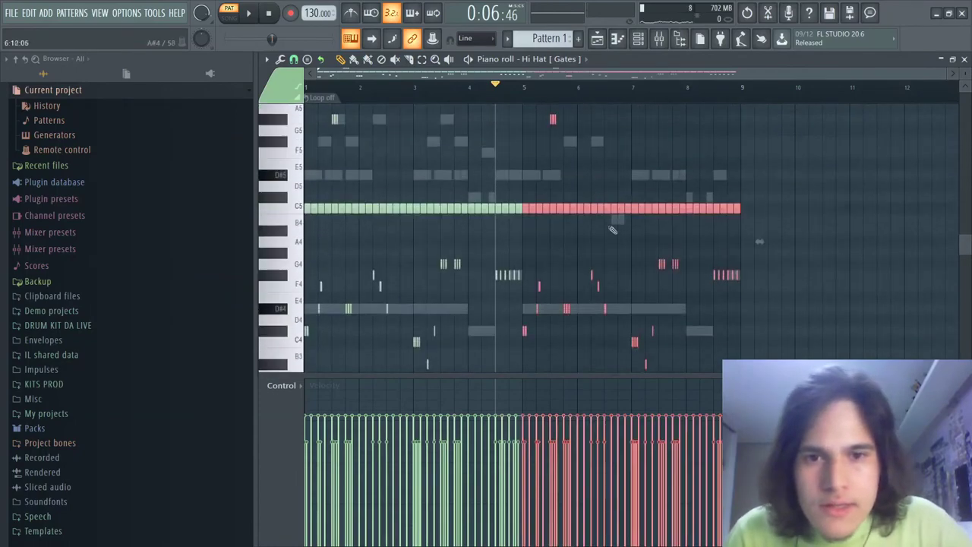
- Delete the G#5 roll on the fifth hat and the D#4 roll on the seventh hat of bar 5
{"action": "scroll", "coordinate": [608, 174], "scroll_direction": "up", "scroll_amount": 3}
{"action": "scroll", "coordinate": [577, 168], "scroll_direction": "up", "scroll_amount": 4}
{"action": "left_click_drag", "start_coordinate": [535, 168], "coordinate": [422, 254]}
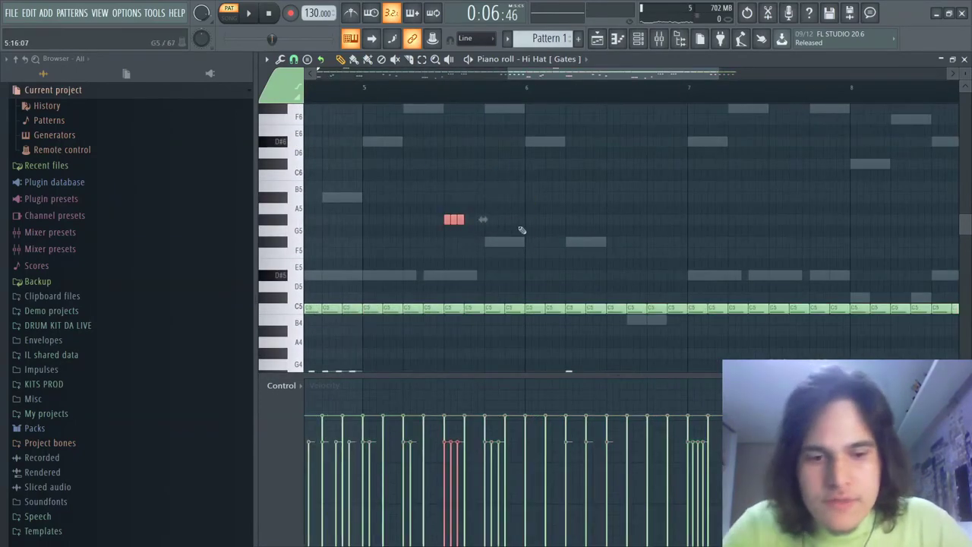
{"action": "scroll", "coordinate": [527, 224], "scroll_direction": "down", "scroll_amount": 5}
{"action": "scroll", "coordinate": [366, 224], "scroll_direction": "up", "scroll_amount": 2}
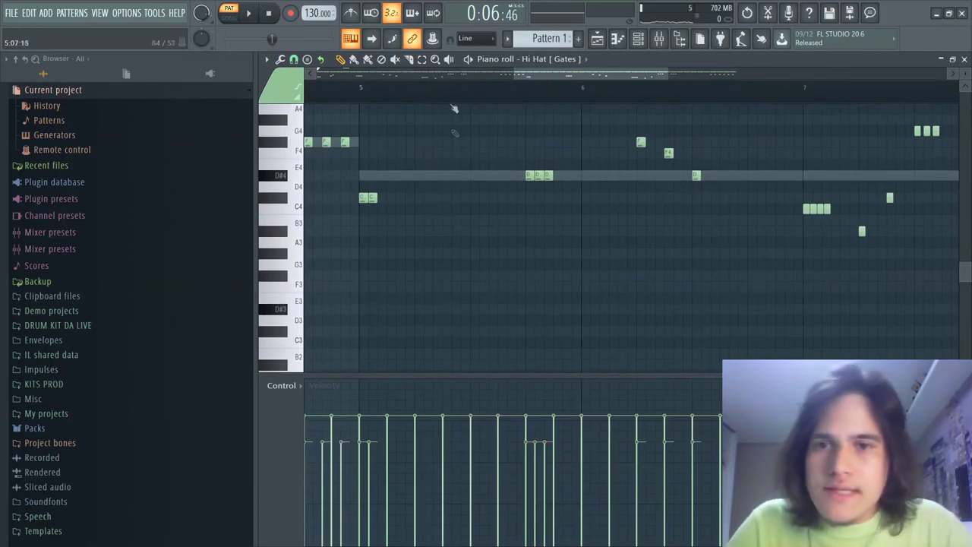
{"action": "scroll", "coordinate": [562, 213], "scroll_direction": "up", "scroll_amount": 2}
{"action": "key", "text": "Delete"}
- Remove the sixth C5 hat of bar 5, keeping the fifth, and play from bar 5
{"action": "key", "text": "space"}
{"action": "key", "text": "space"}
{"action": "key", "text": "space"}
{"action": "right_click", "coordinate": [512, 143]}
{"action": "right_click", "coordinate": [495, 143]}
{"action": "key", "text": "space"}
{"action": "key", "text": "space"}
{"action": "key", "text": "ctrl+z"}
{"action": "key", "text": "space"}
{"action": "key", "text": "space"}
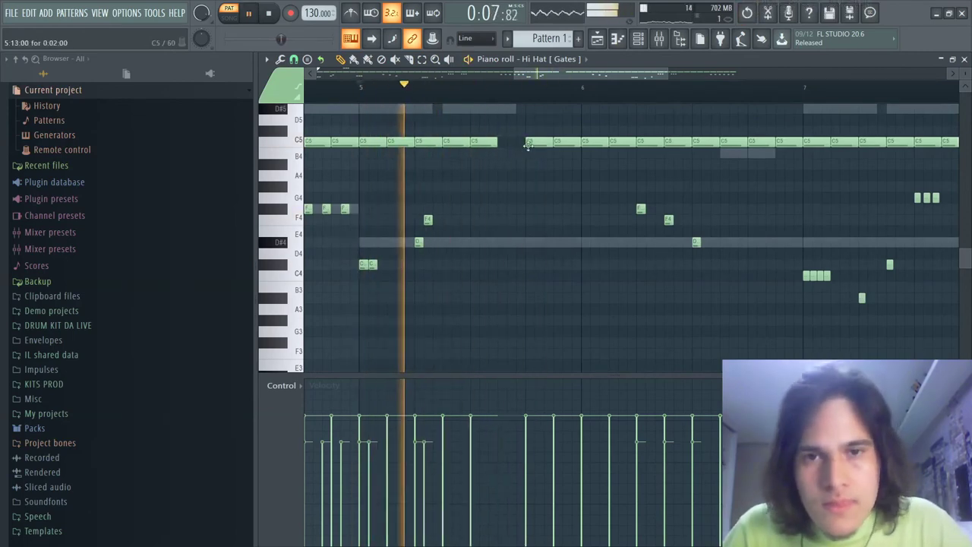
- Replace the eighth C5 hat of bar 5 with three descending notes, A#4, A4 and G4, and play them
{"action": "right_click", "coordinate": [559, 144]}
{"action": "key", "text": "space"}
{"action": "key", "text": "space"}
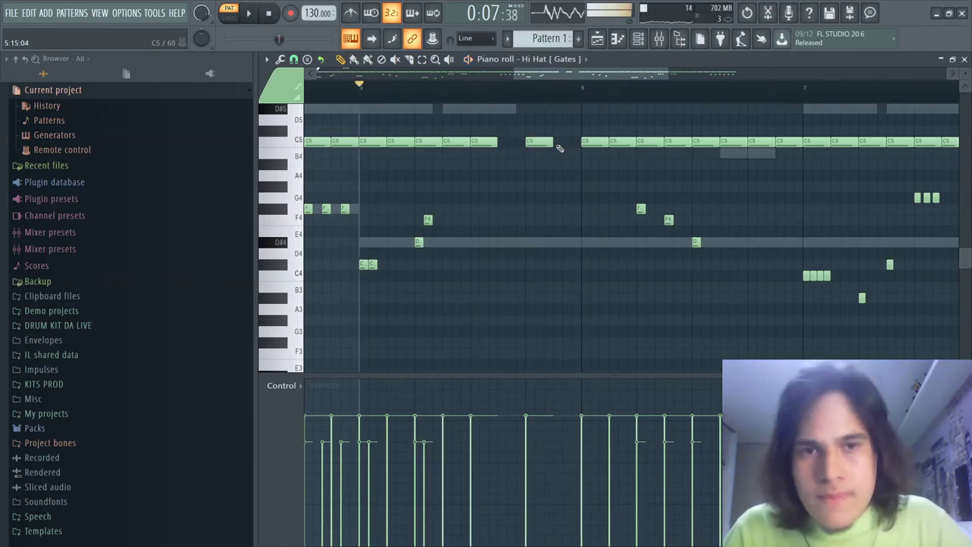
{"action": "scroll", "coordinate": [558, 148], "scroll_direction": "up", "scroll_amount": 3}
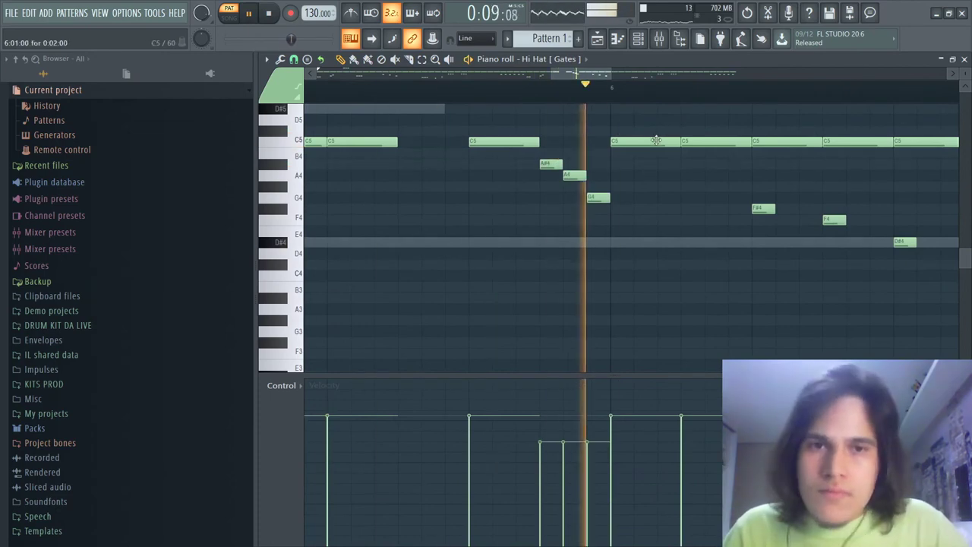
- Add a second F#4 note directly after the one on the third hat of bar 6 during playback
{"action": "scroll", "coordinate": [685, 164], "scroll_direction": "down", "scroll_amount": 3}
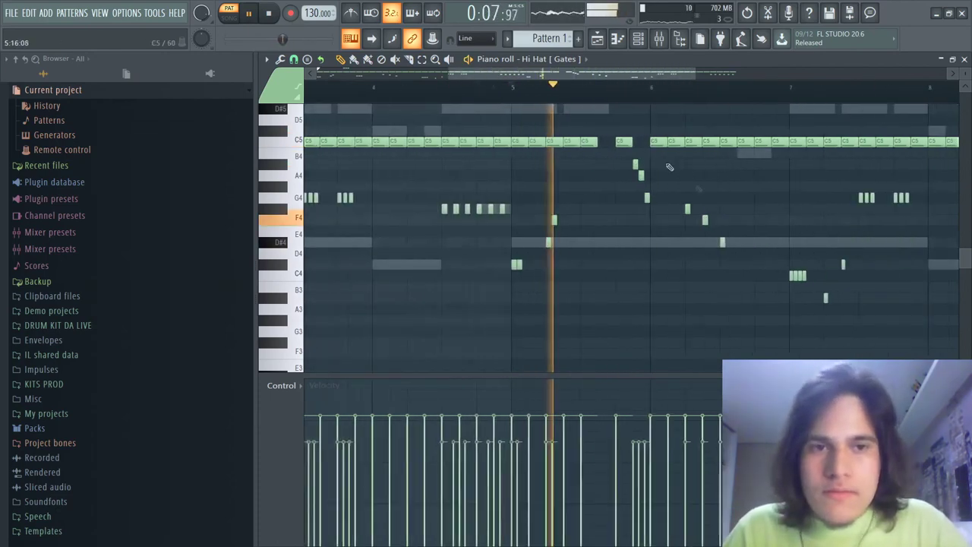
{"action": "scroll", "coordinate": [717, 202], "scroll_direction": "up", "scroll_amount": 3}
{"action": "left_click", "coordinate": [673, 209]}
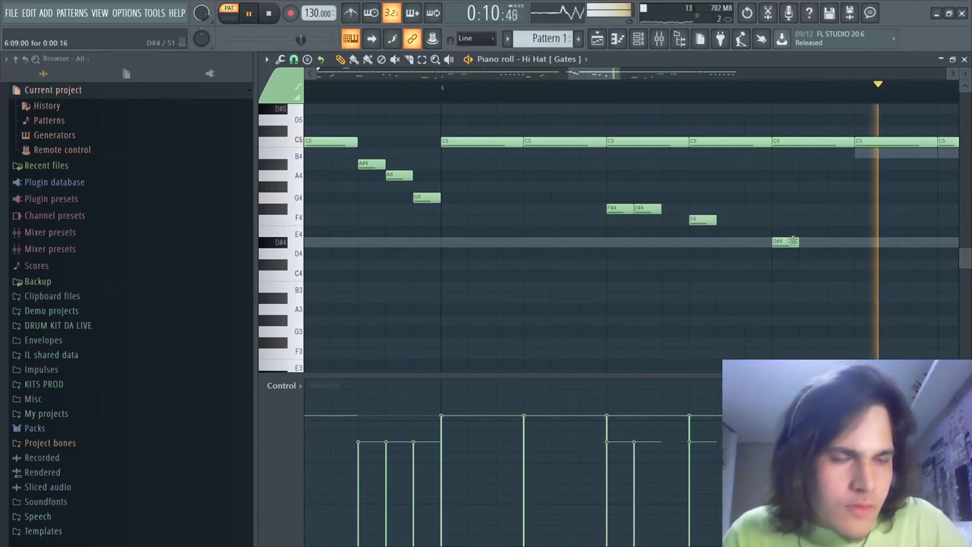
- Delete the last three F#4 notes at the end of bar 8
{"action": "scroll", "coordinate": [708, 210], "scroll_direction": "down", "scroll_amount": 3}
{"action": "scroll", "coordinate": [709, 208], "scroll_direction": "down", "scroll_amount": 3}
{"action": "scroll", "coordinate": [853, 250], "scroll_direction": "up", "scroll_amount": 5}
{"action": "left_click_drag", "start_coordinate": [777, 220], "coordinate": [689, 203]}
{"action": "key", "text": "Delete"}
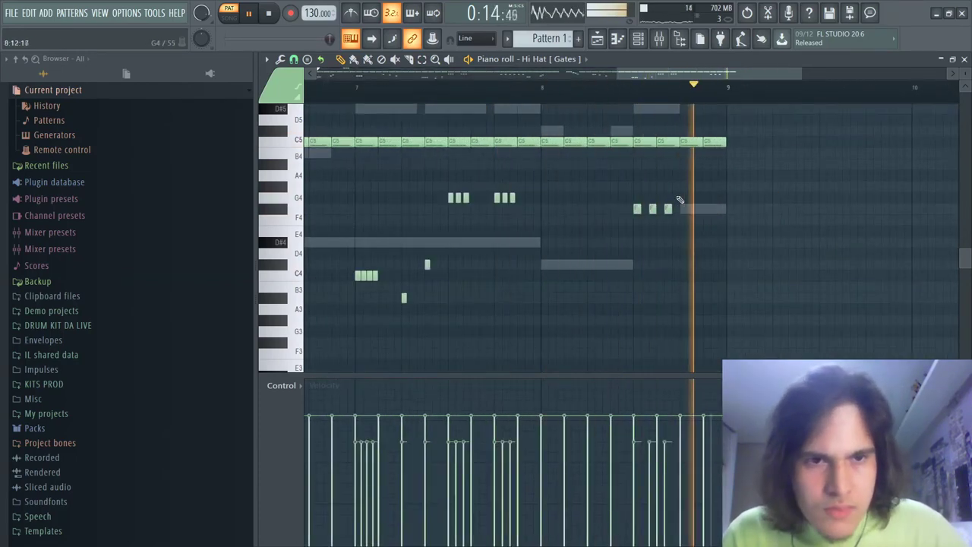
- Show the channel rack while the pattern keeps playing
{"action": "scroll", "coordinate": [682, 212], "scroll_direction": "down", "scroll_amount": 3}
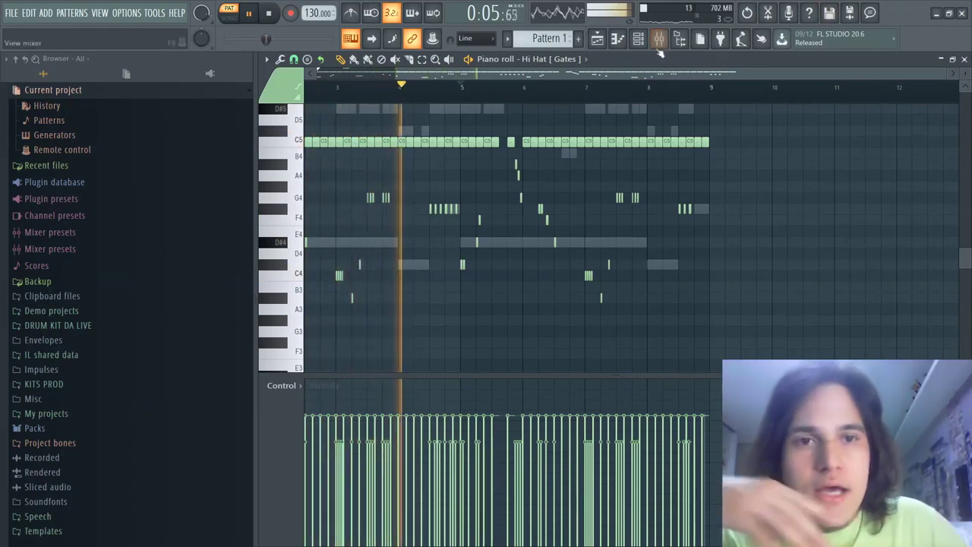
{"action": "key", "text": "F6"}
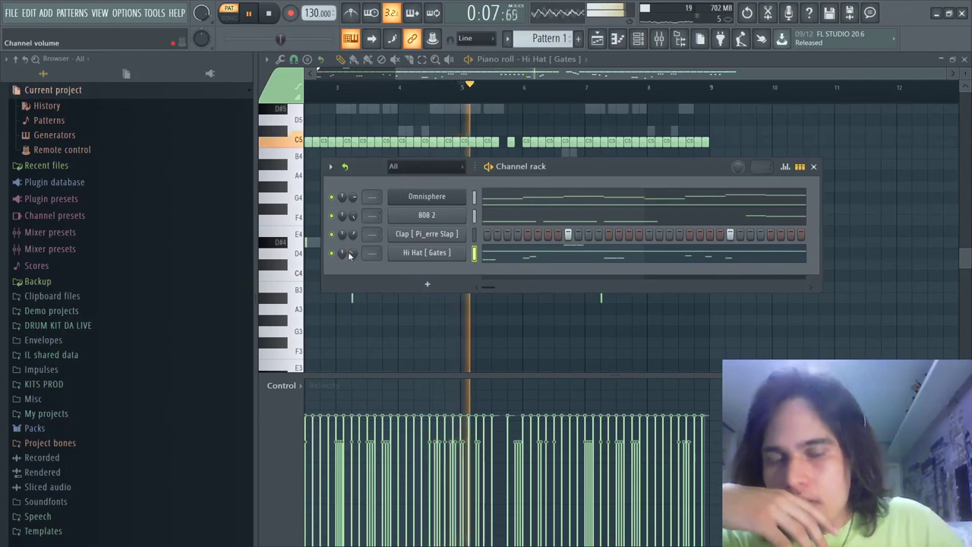